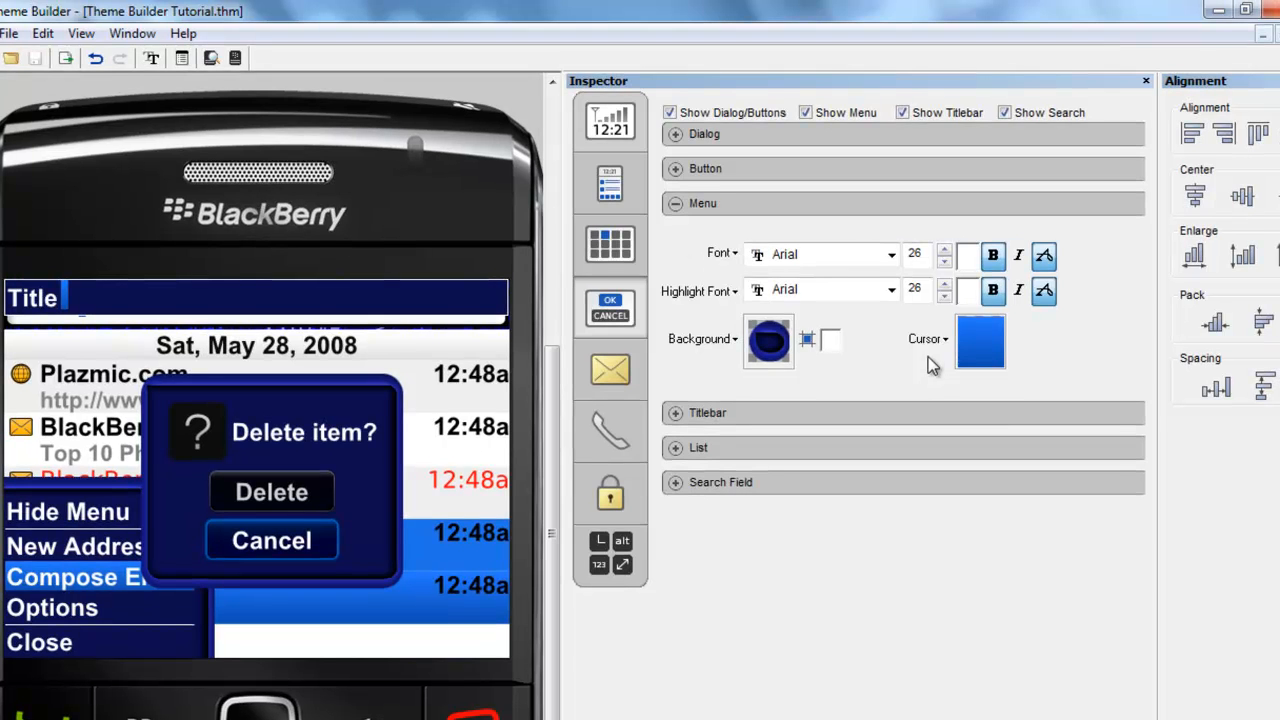
Set the bottom color of the menu cursor's gradient to the navy sampled from the delete dialog's background.
{"action": "left_click", "coordinate": [978, 343]}
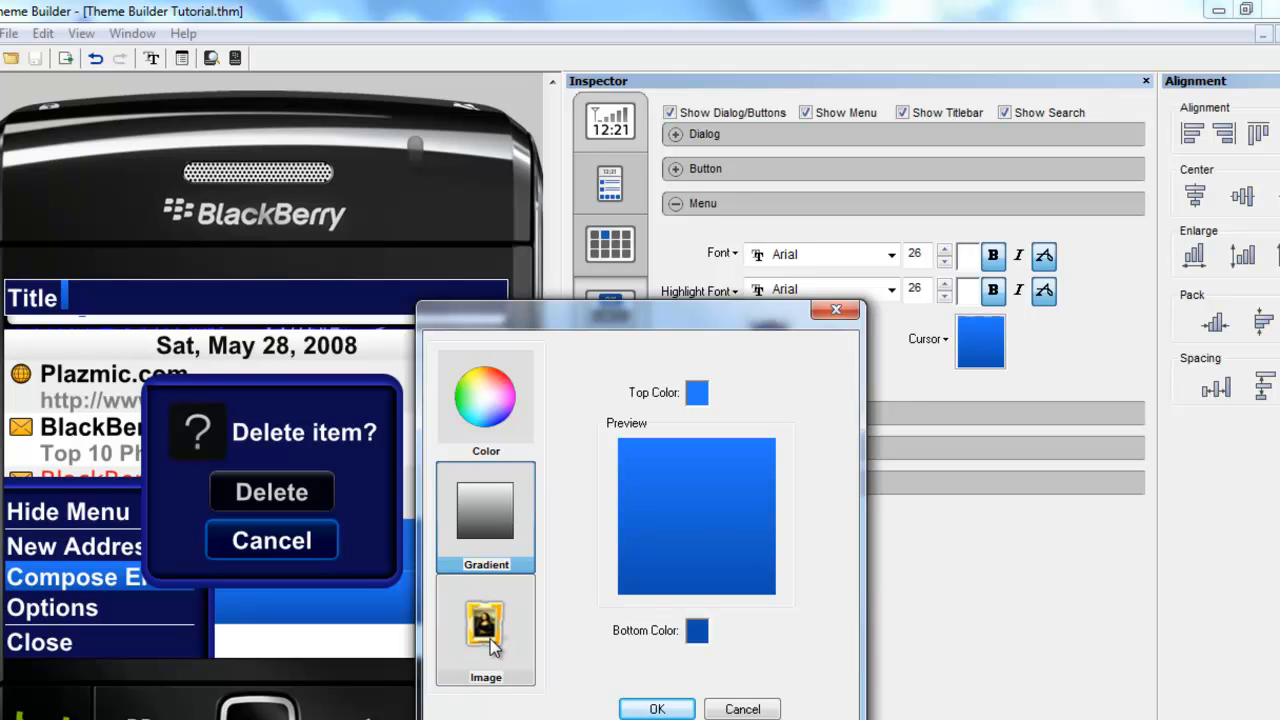
{"action": "left_click", "coordinate": [482, 389]}
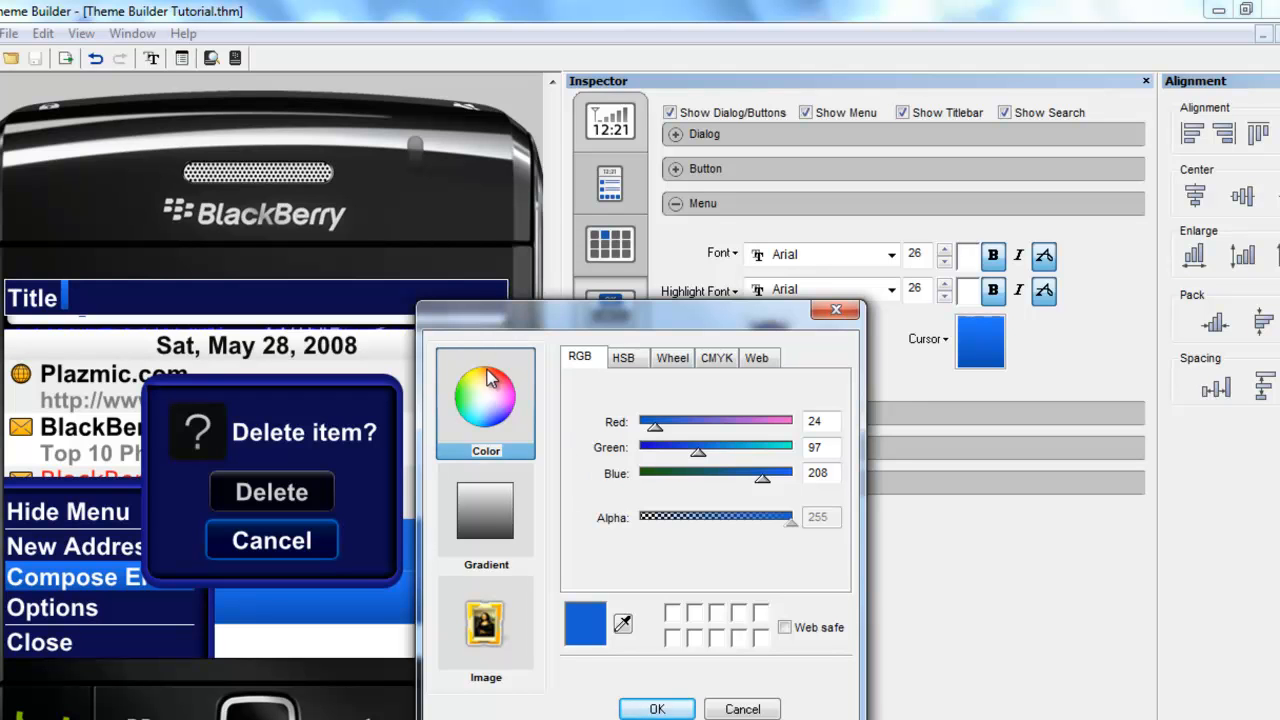
{"action": "left_click", "coordinate": [494, 512]}
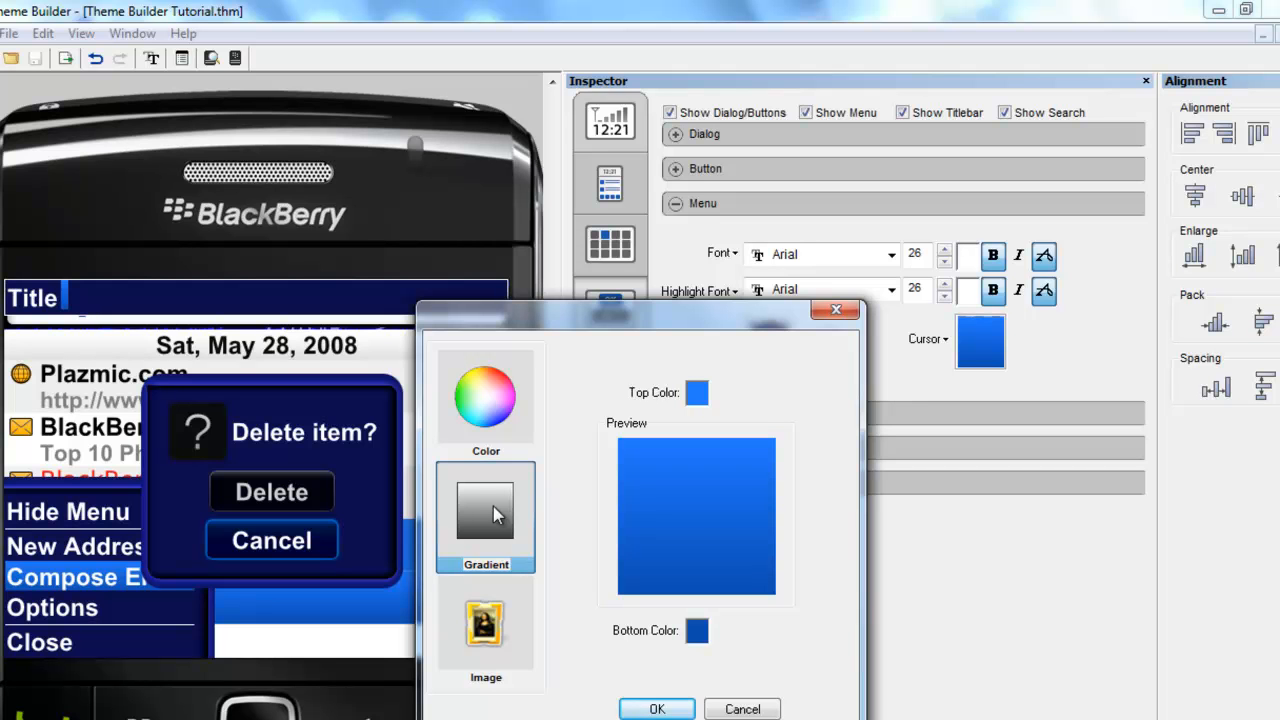
{"action": "left_click_drag", "start_coordinate": [658, 310], "coordinate": [835, 339]}
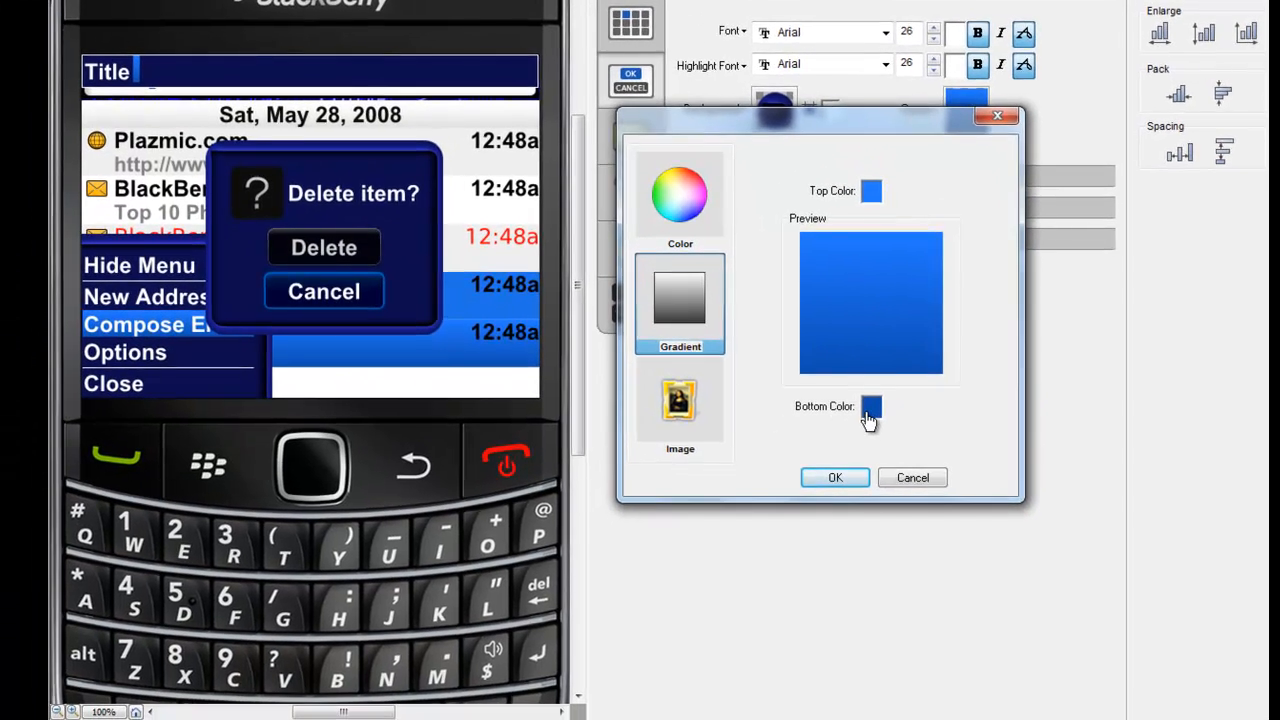
{"action": "left_click", "coordinate": [871, 407]}
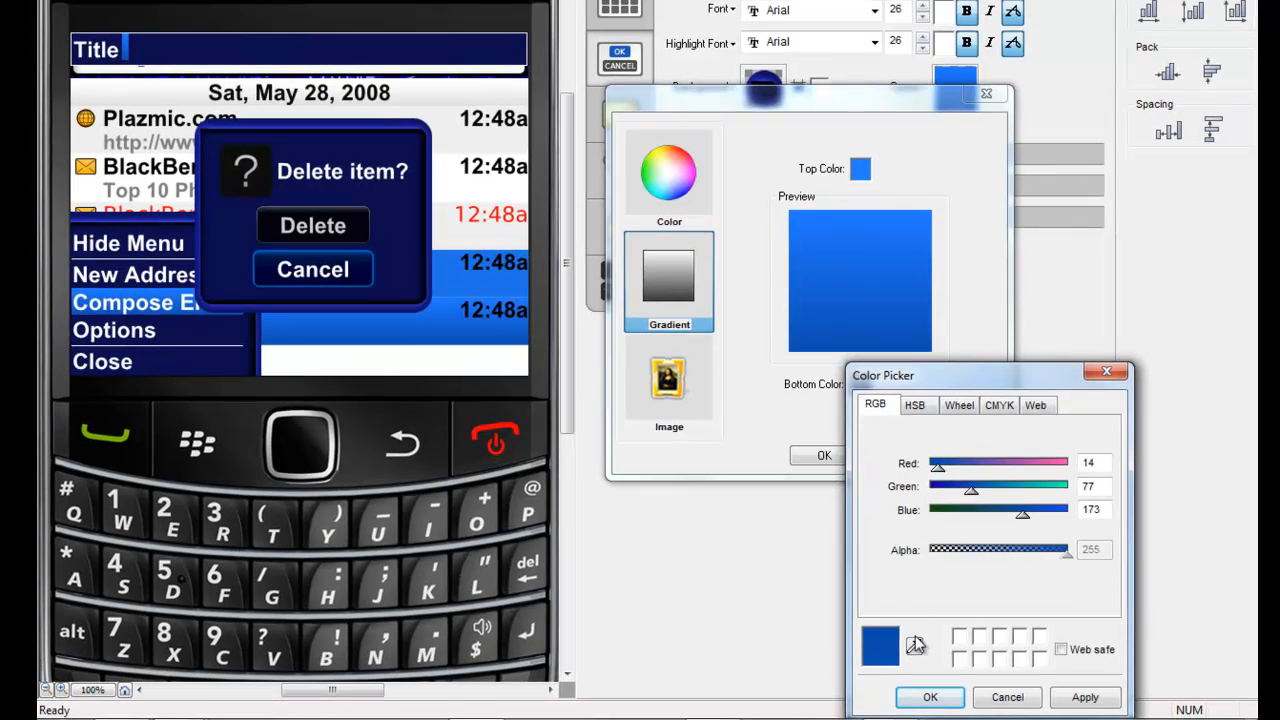
{"action": "left_click", "coordinate": [915, 645]}
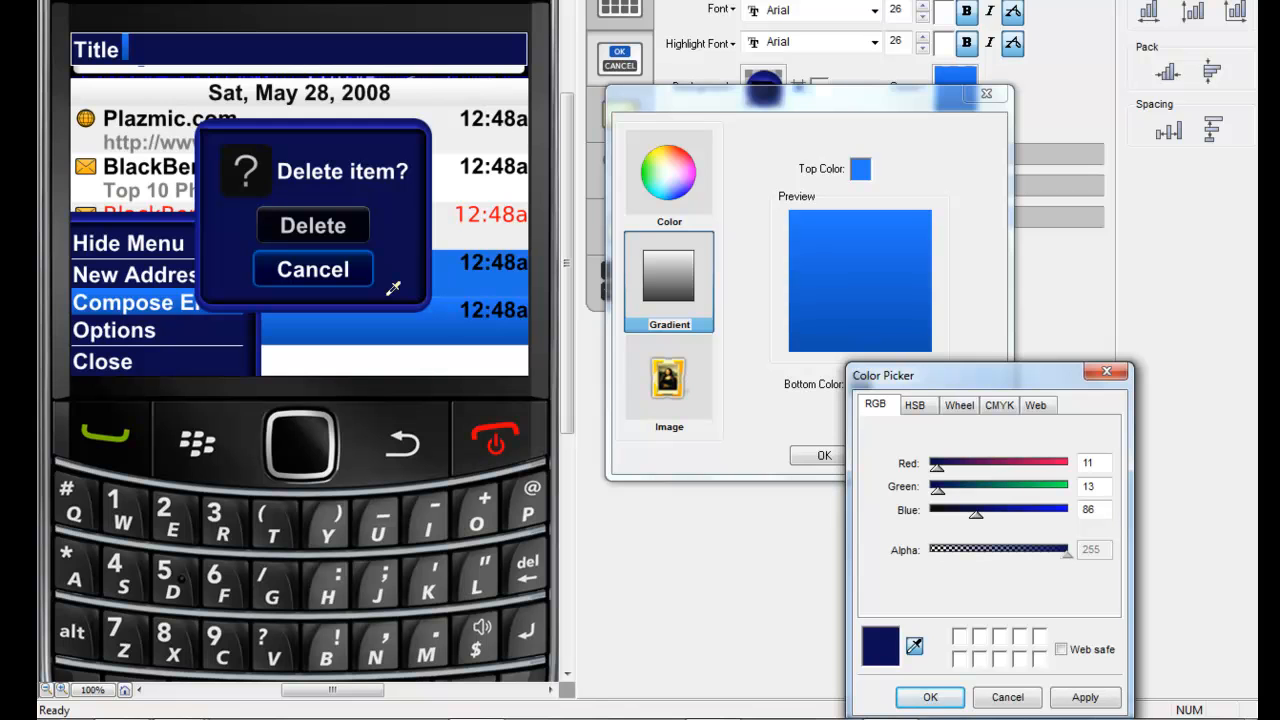
{"action": "left_click", "coordinate": [393, 288]}
{"action": "left_click", "coordinate": [935, 697]}
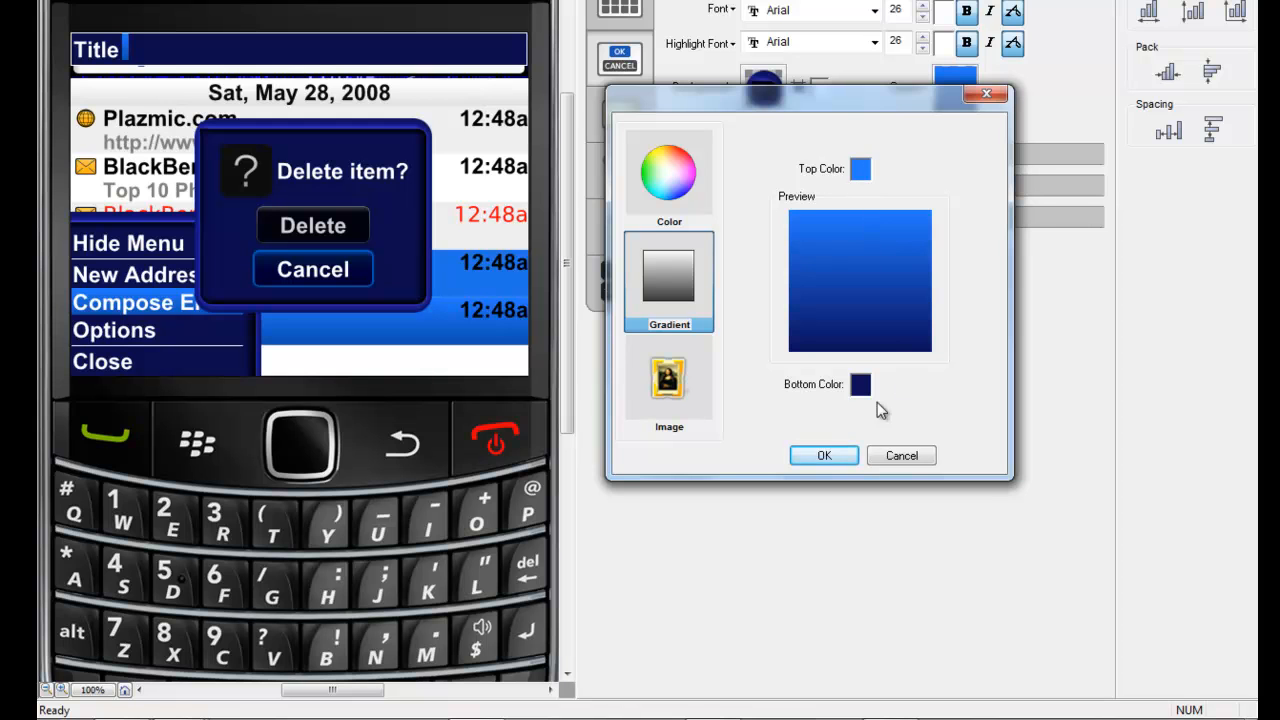
{"action": "left_click", "coordinate": [824, 457]}
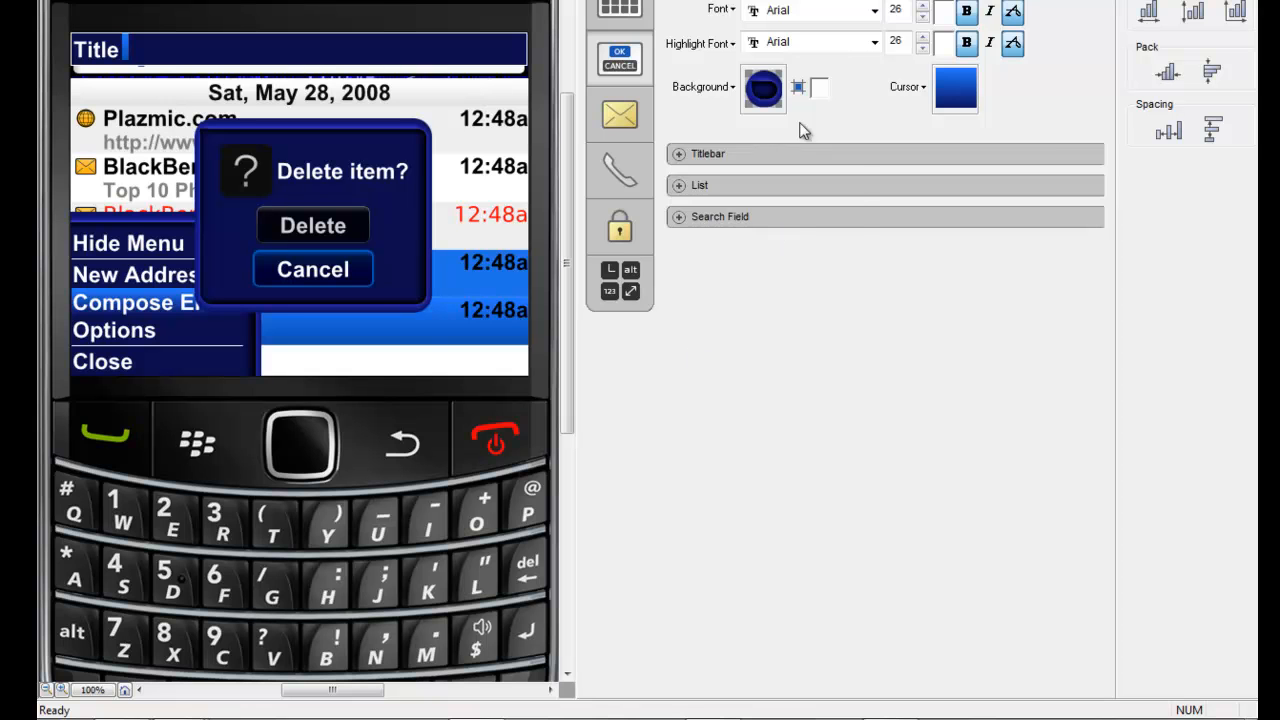
Sample the near-black of the Delete button (RGB 2, 2, 14) as the menu cursor gradient's bottom color.
{"action": "left_click", "coordinate": [968, 96]}
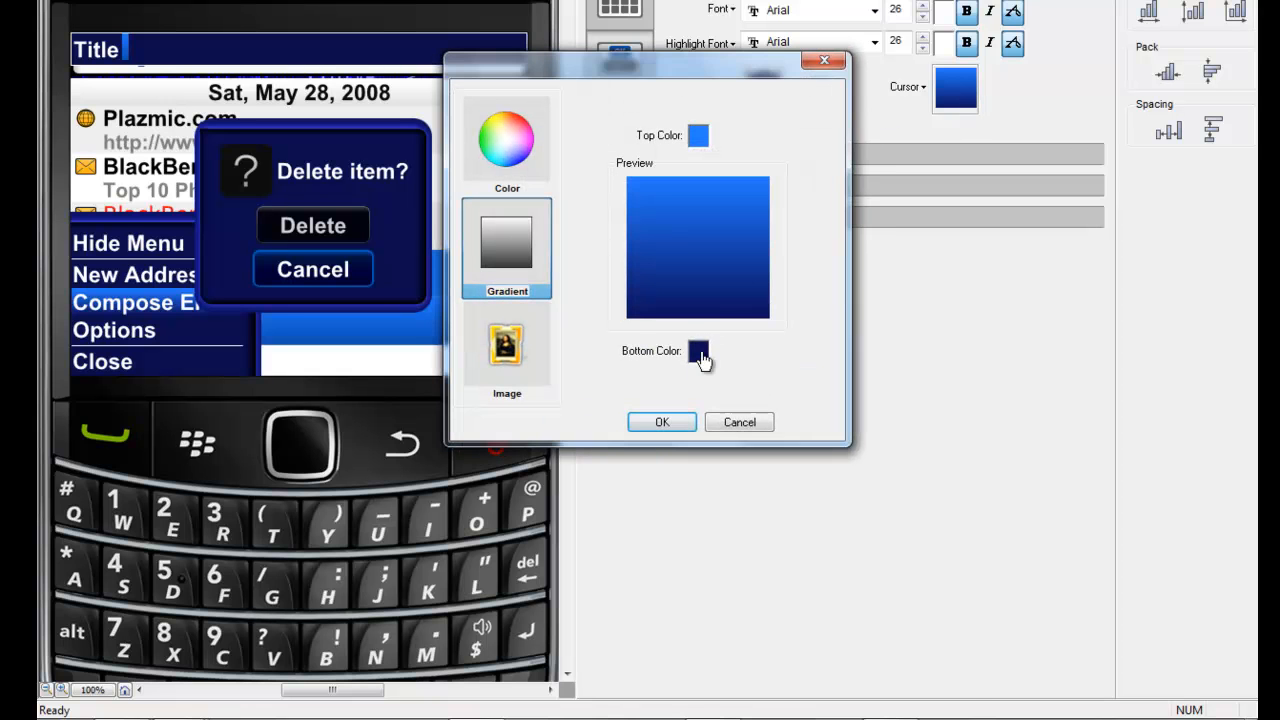
{"action": "left_click", "coordinate": [698, 352]}
{"action": "left_click", "coordinate": [752, 644]}
{"action": "left_click", "coordinate": [372, 228]}
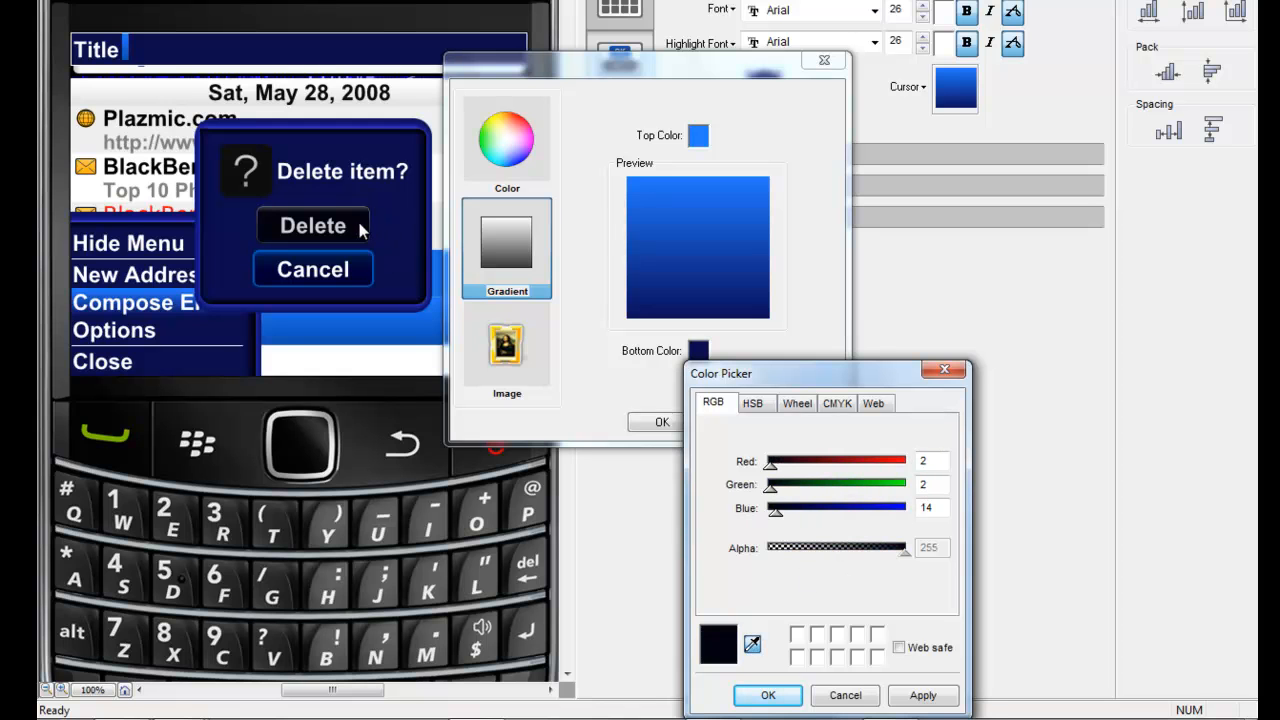
{"action": "left_click", "coordinate": [768, 695]}
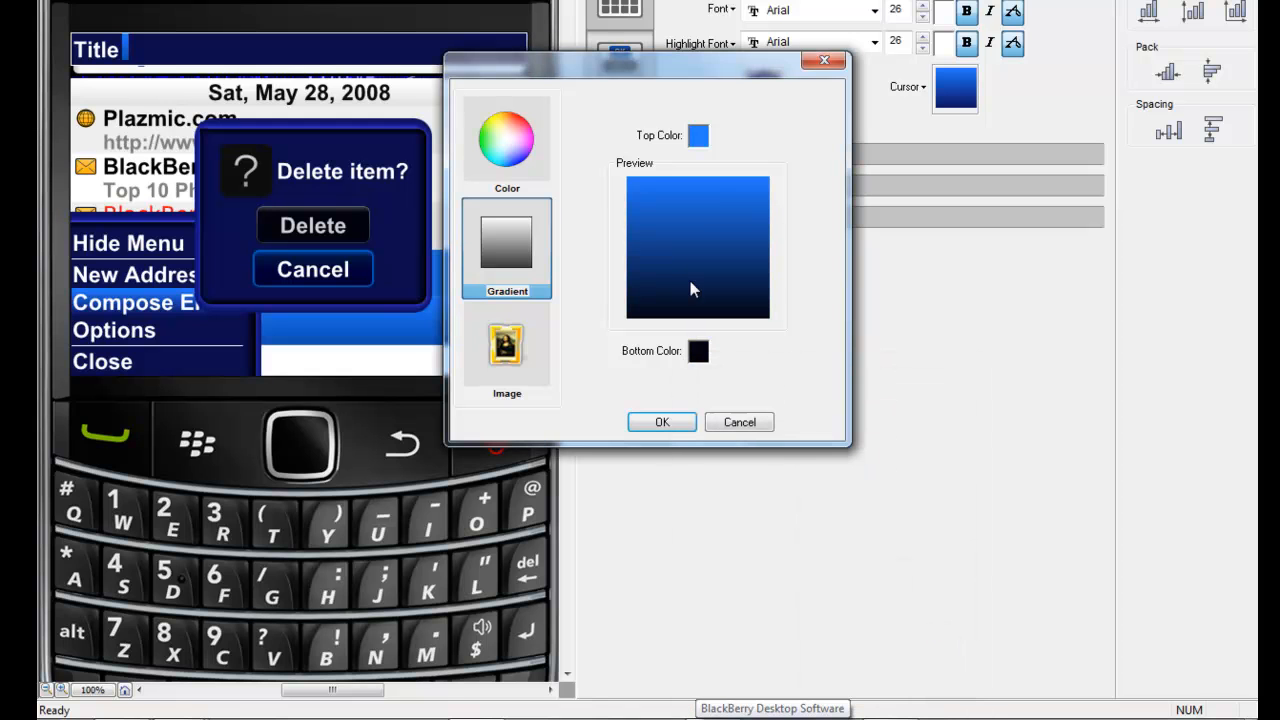
Sample the blue outline of the Cancel button (RGB 0, 86, 167) as the menu cursor gradient's top color and apply the gradient.
{"action": "left_click", "coordinate": [698, 142]}
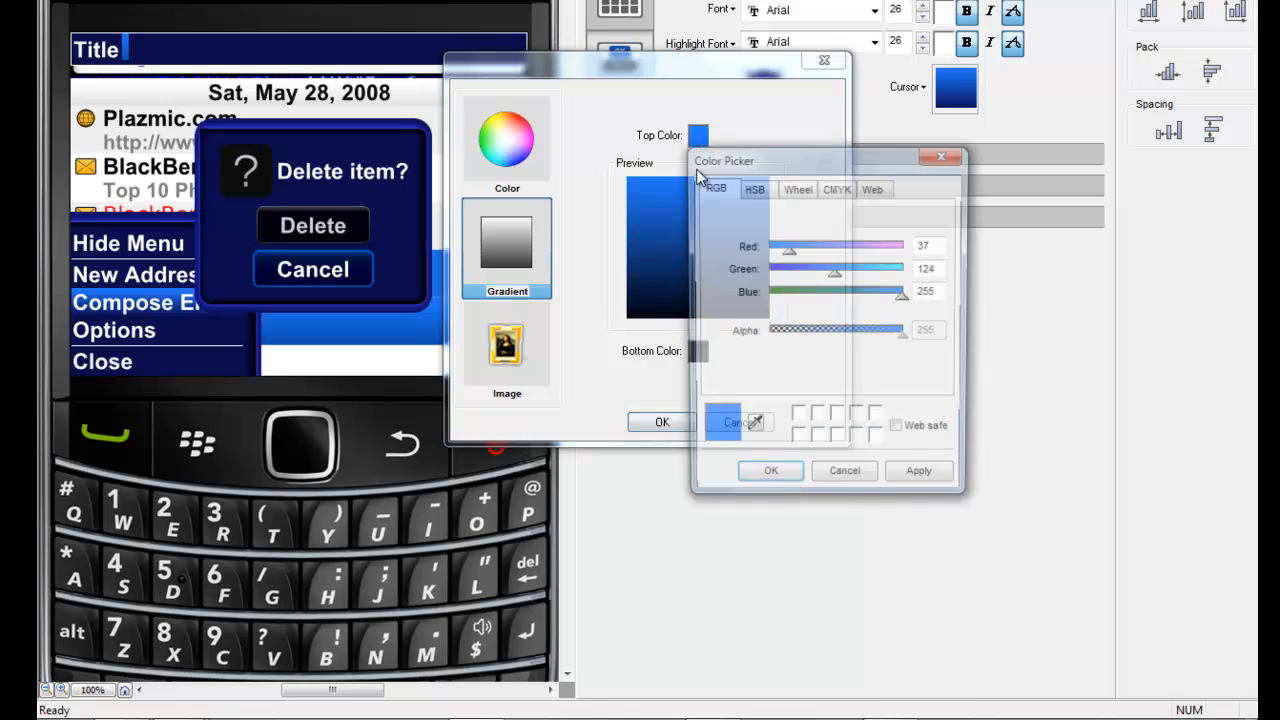
{"action": "left_click_drag", "start_coordinate": [755, 425], "coordinate": [380, 255]}
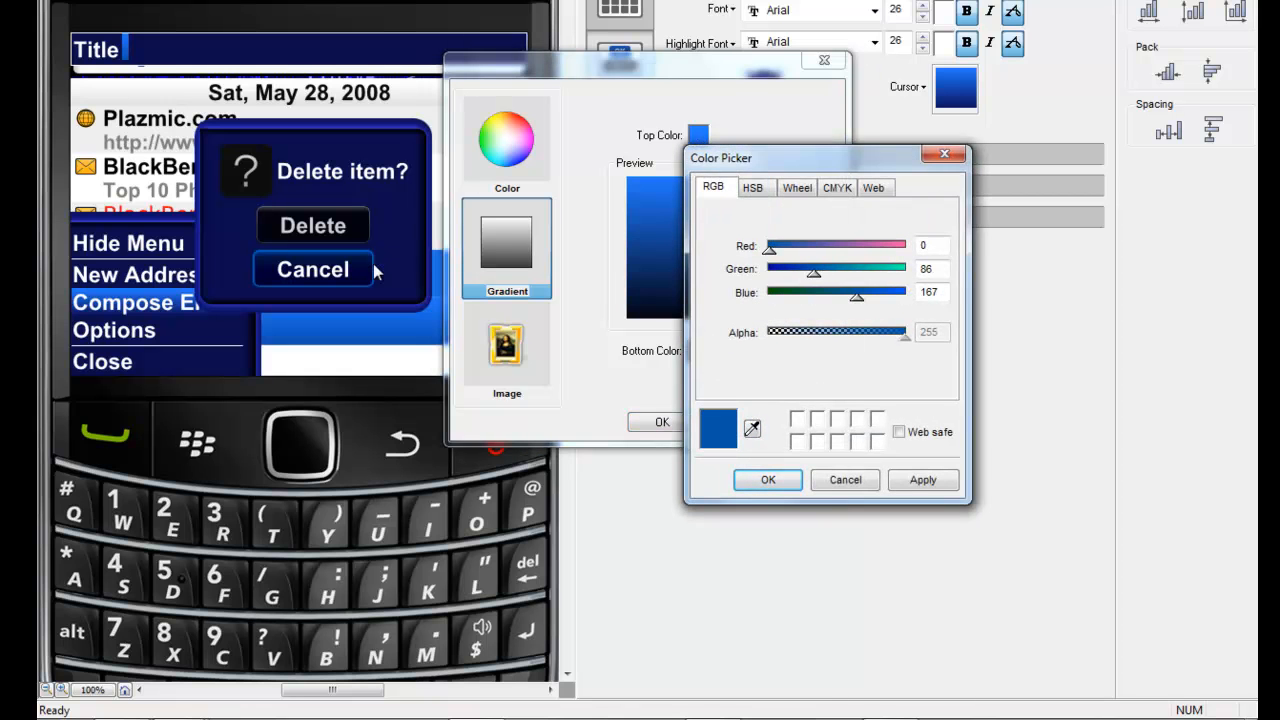
{"action": "left_click", "coordinate": [768, 480]}
{"action": "left_click", "coordinate": [662, 422]}
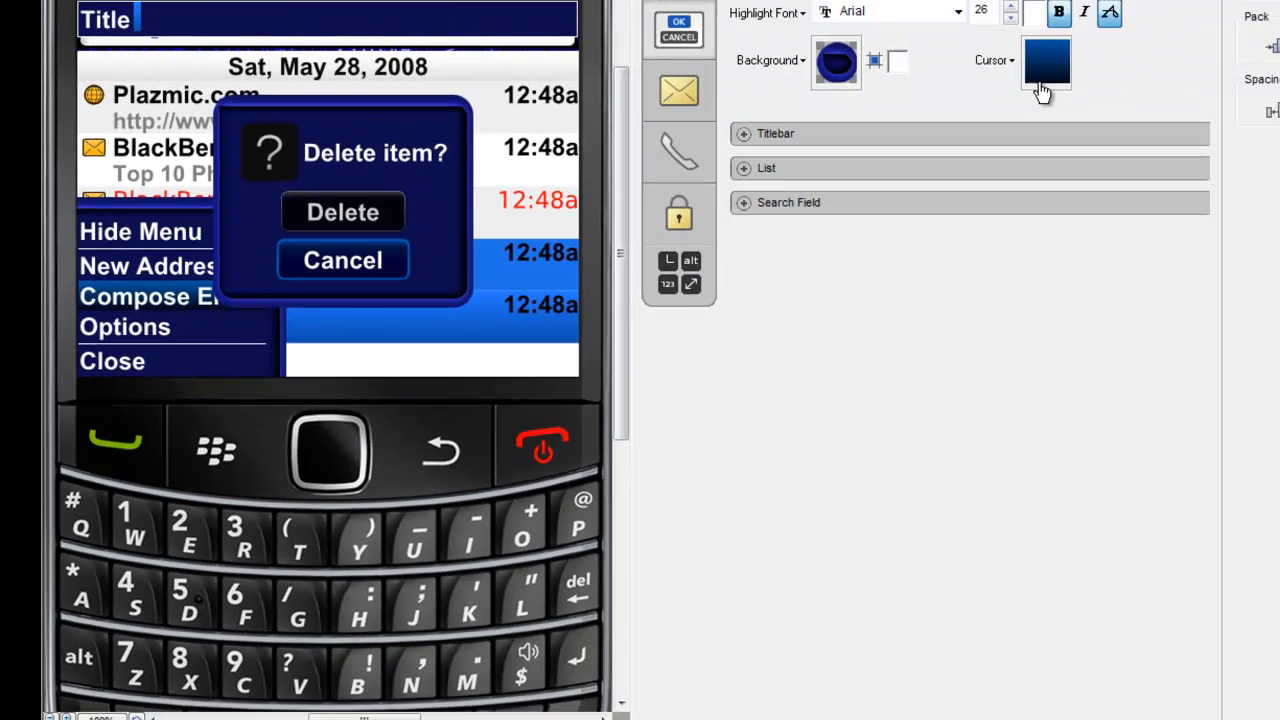
Brighten the bottom color of the menu cursor gradient by setting its blue value to 127.
{"action": "left_click", "coordinate": [1041, 88]}
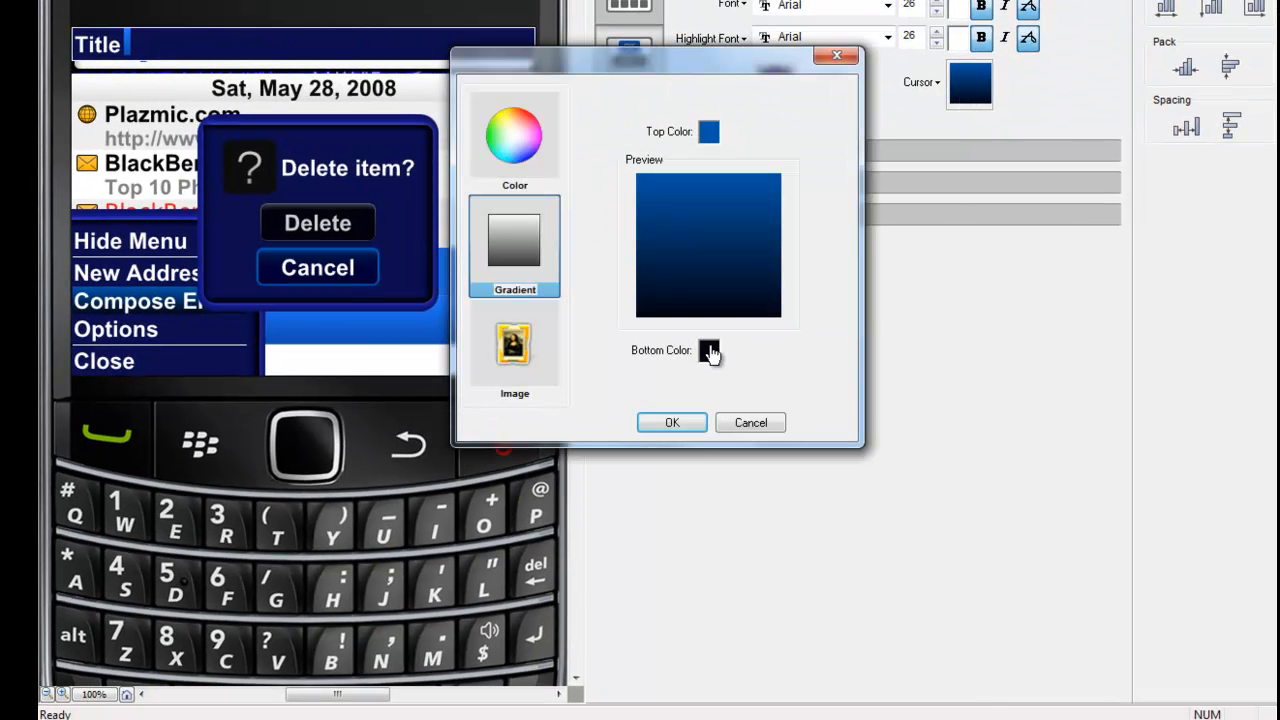
{"action": "left_click", "coordinate": [709, 351]}
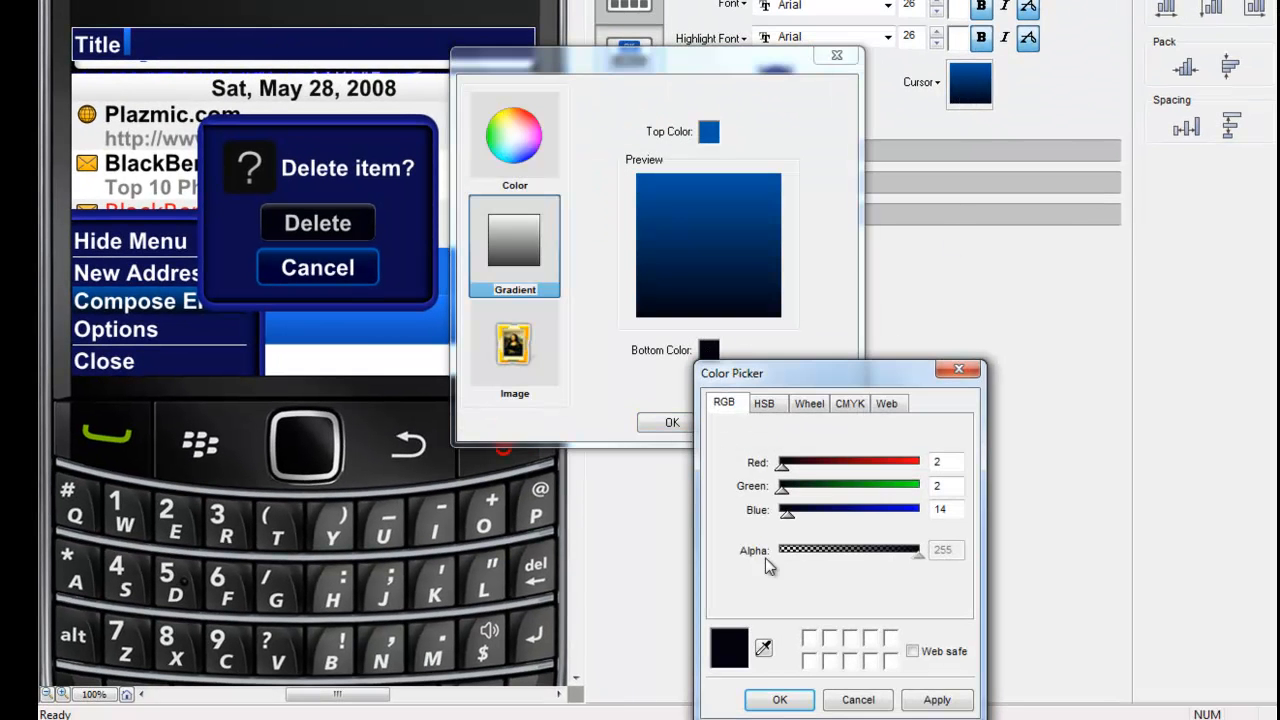
{"action": "left_click", "coordinate": [852, 515]}
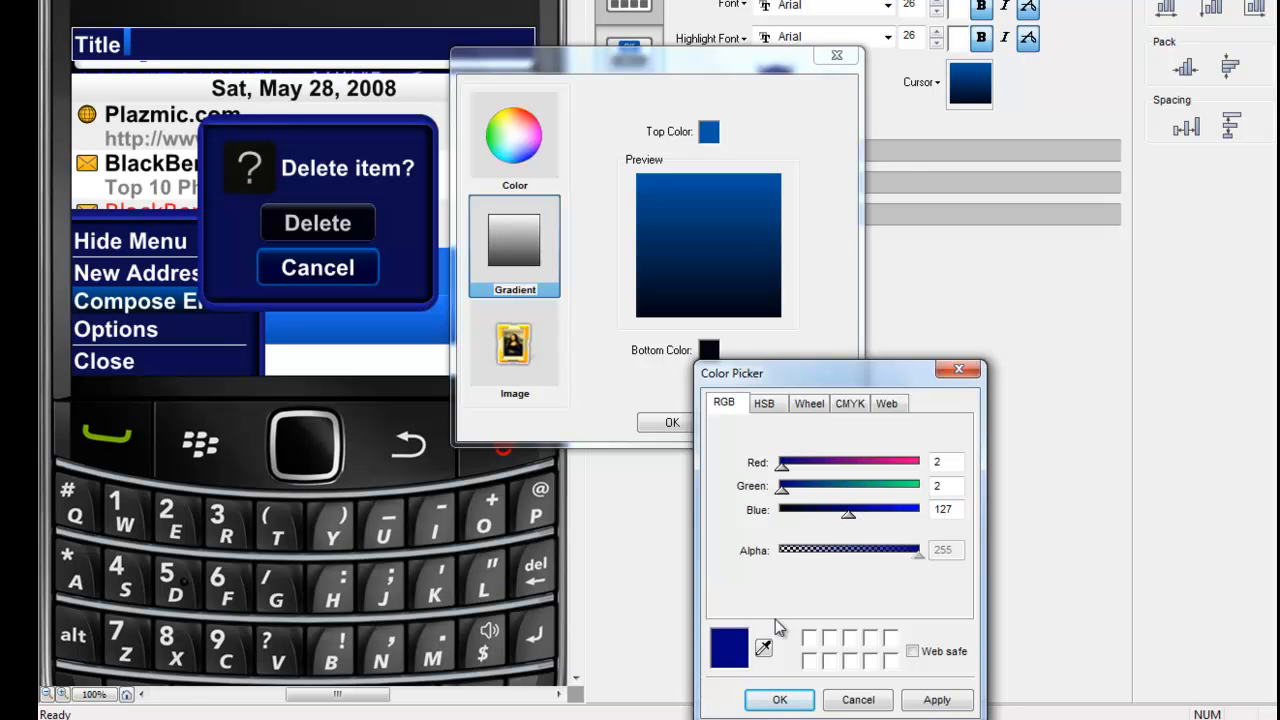
{"action": "left_click", "coordinate": [779, 699]}
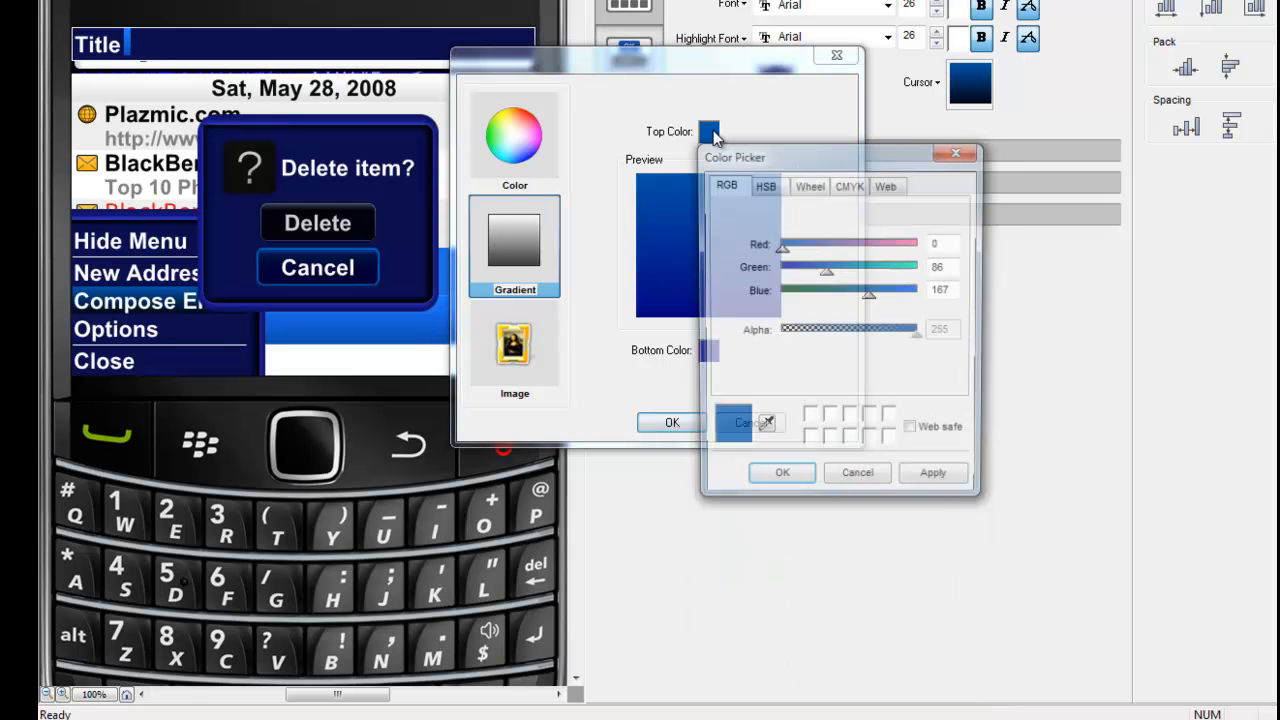
Set the menu cursor gradient's top color to green 120 and blue 255, and apply the gradient.
{"action": "left_click", "coordinate": [709, 131]}
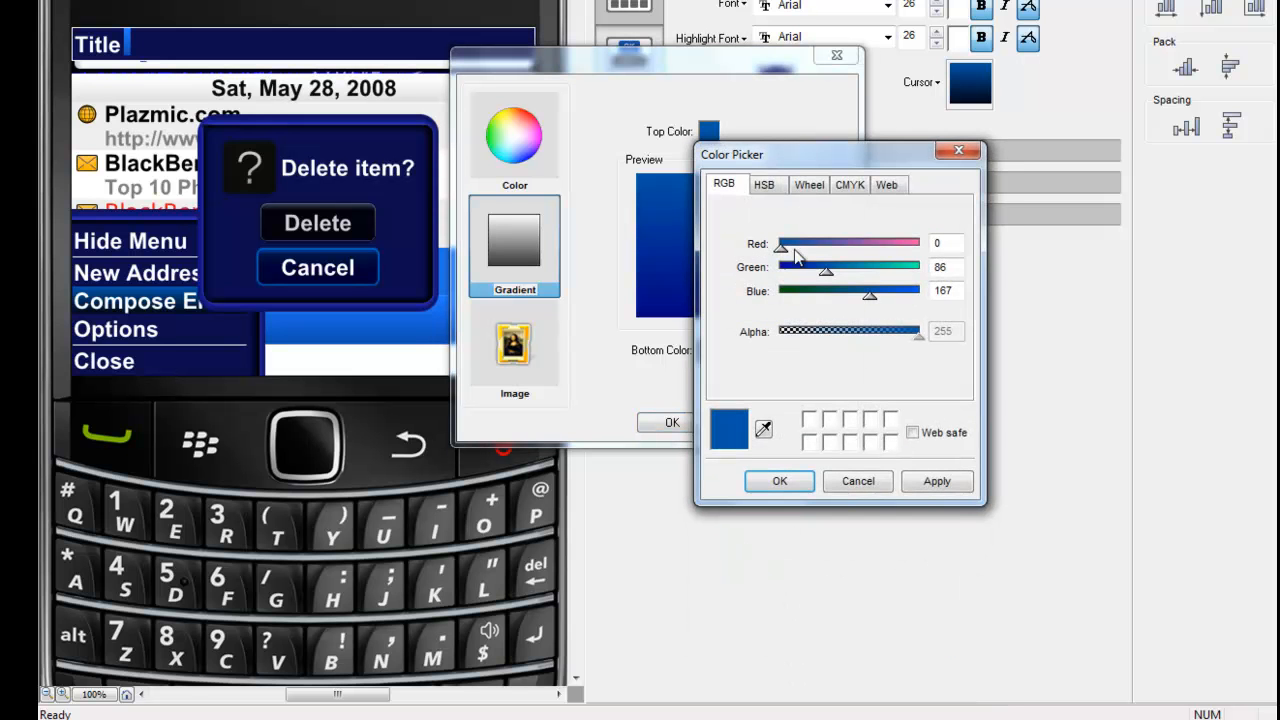
{"action": "left_click", "coordinate": [919, 298]}
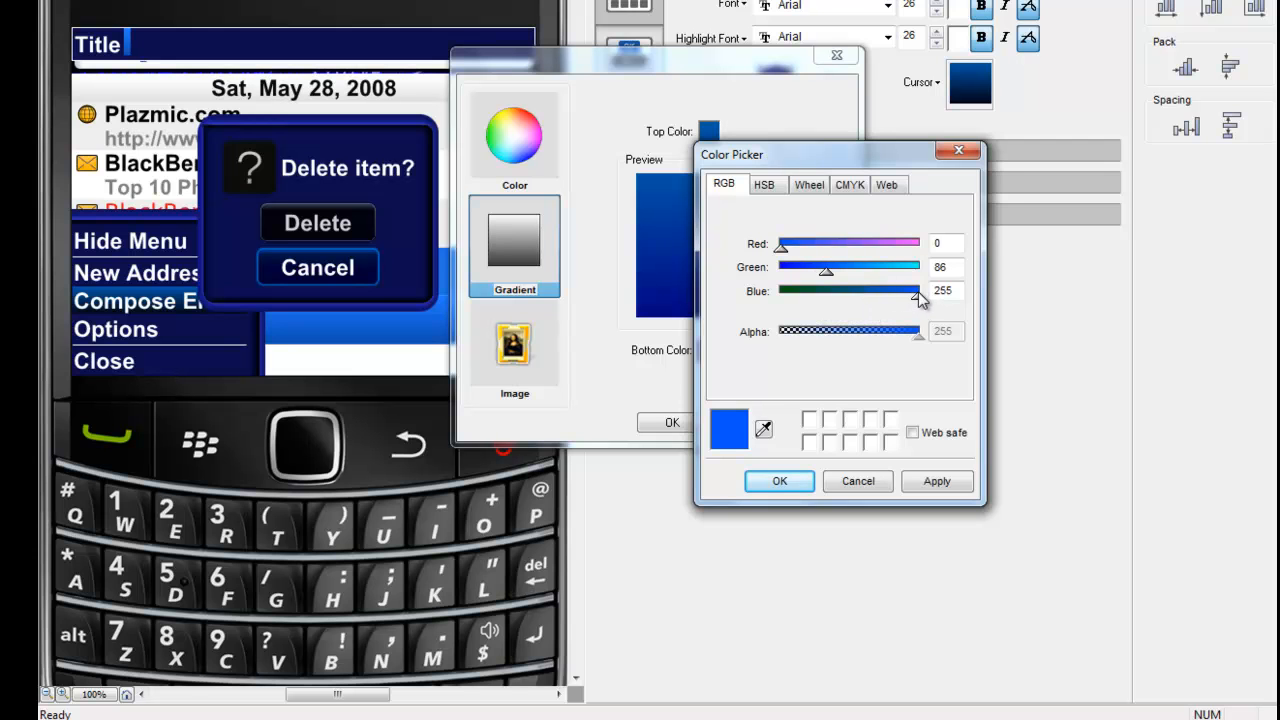
{"action": "left_click_drag", "start_coordinate": [836, 267], "coordinate": [850, 274]}
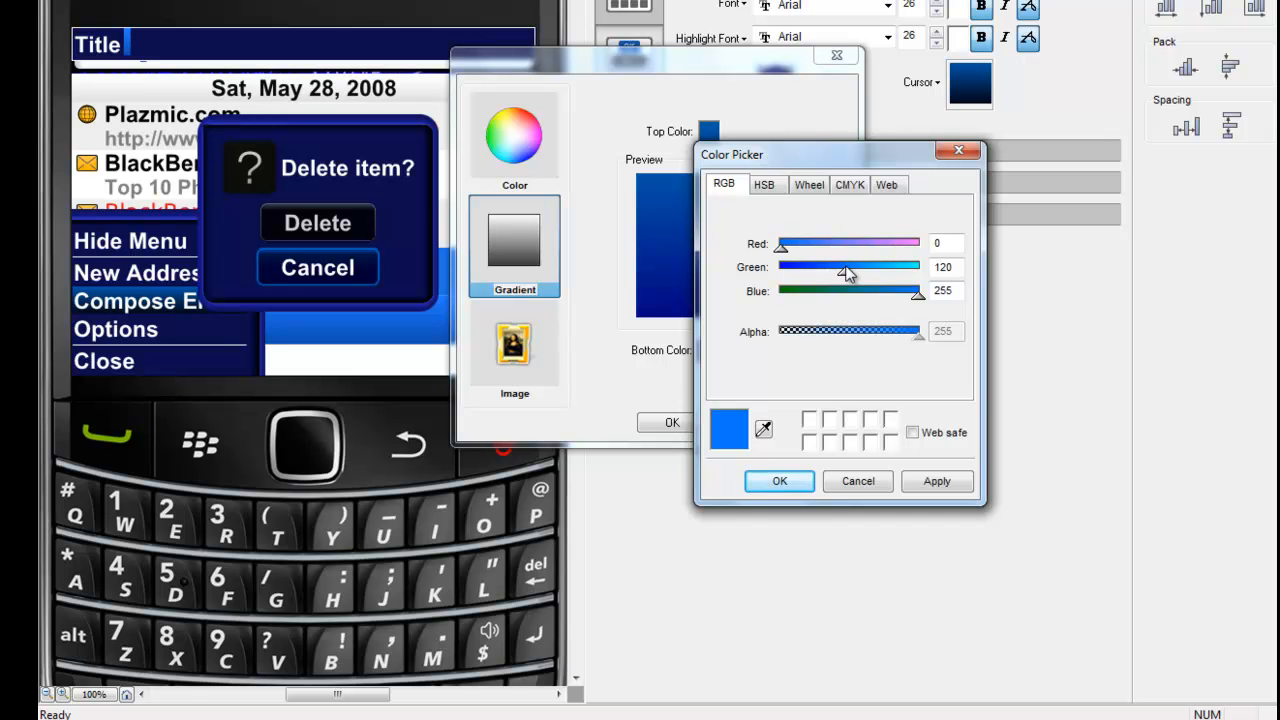
{"action": "left_click", "coordinate": [790, 481]}
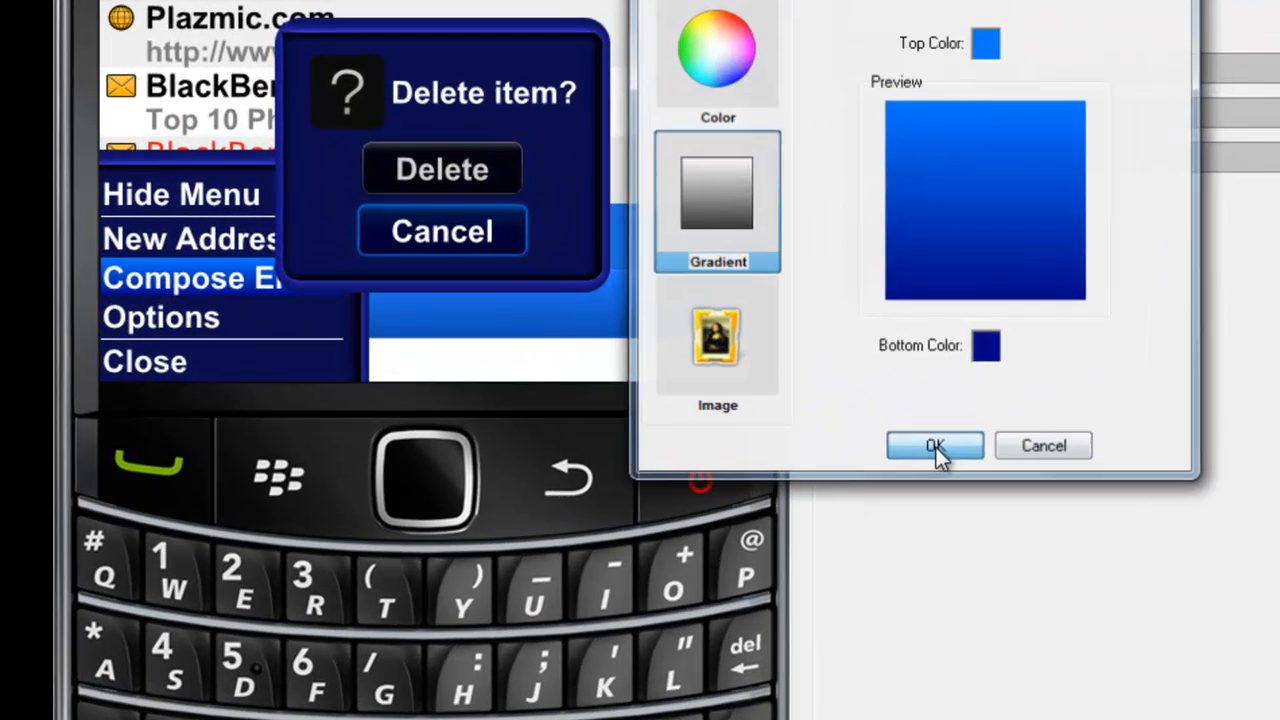
{"action": "left_click", "coordinate": [680, 424]}
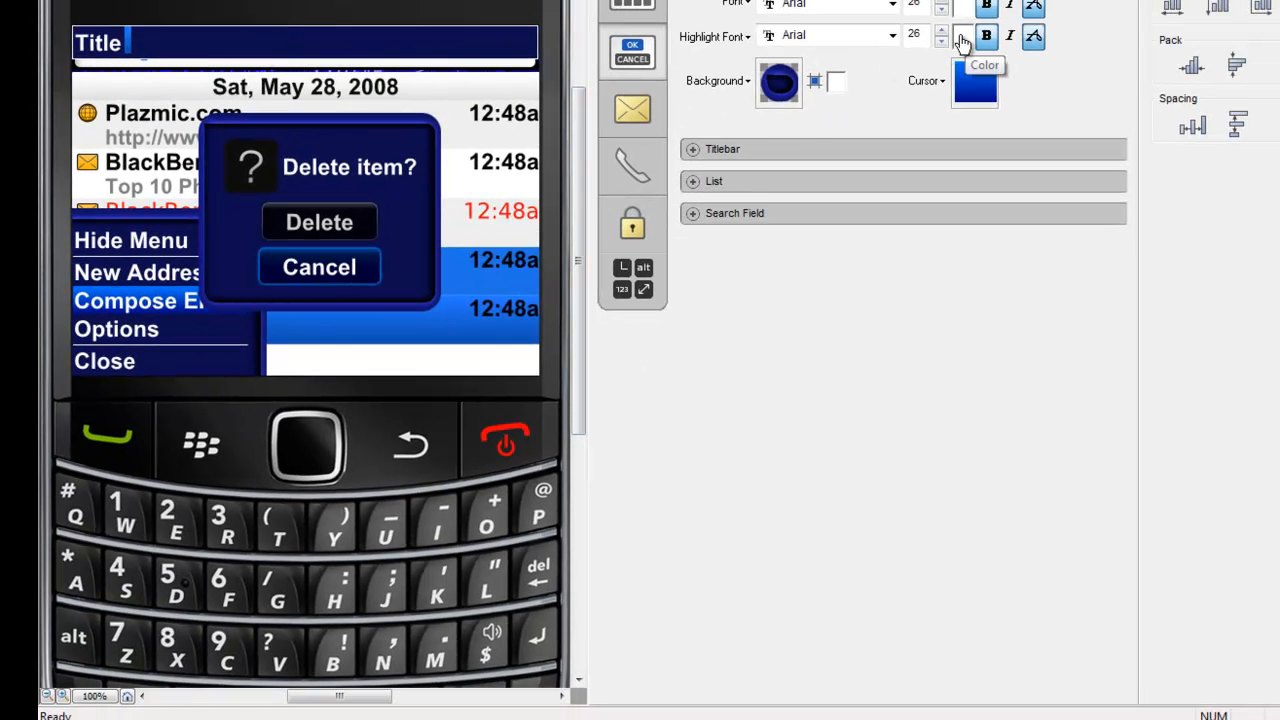
Try black as the menu's highlight font color and return it to white.
{"action": "left_click", "coordinate": [961, 42]}
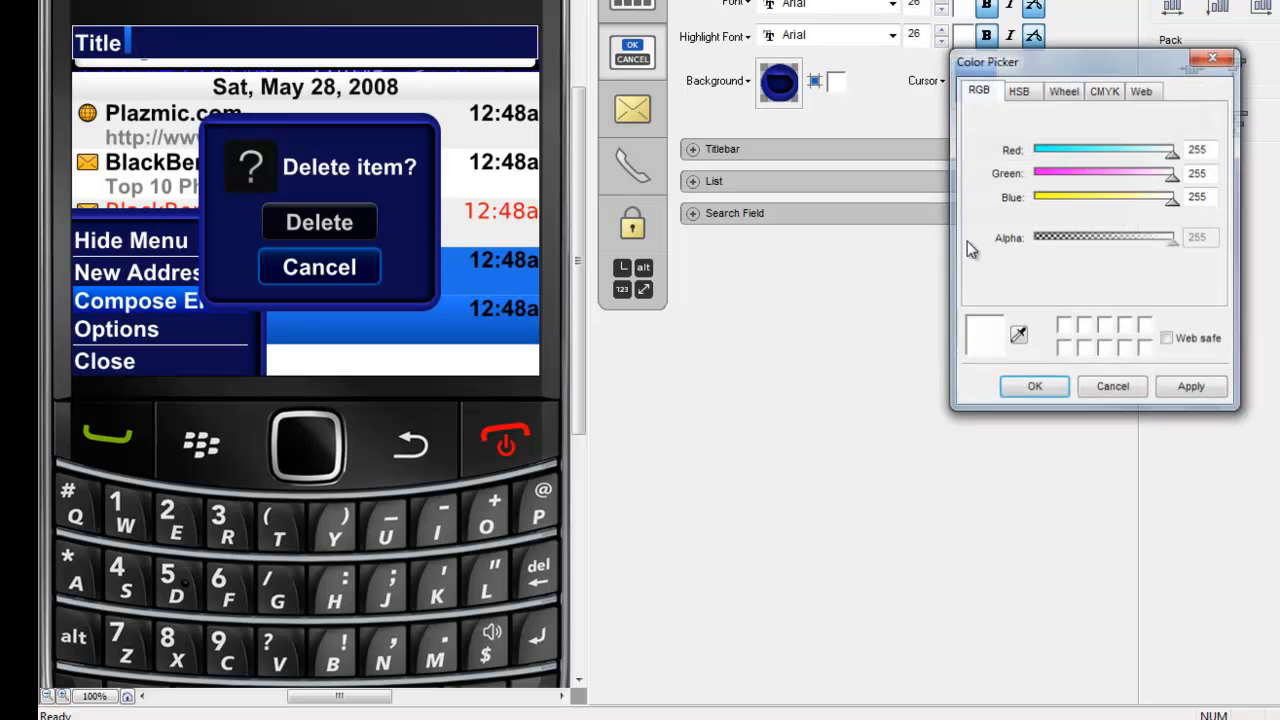
{"action": "left_click", "coordinate": [1012, 343]}
{"action": "left_click", "coordinate": [1034, 388]}
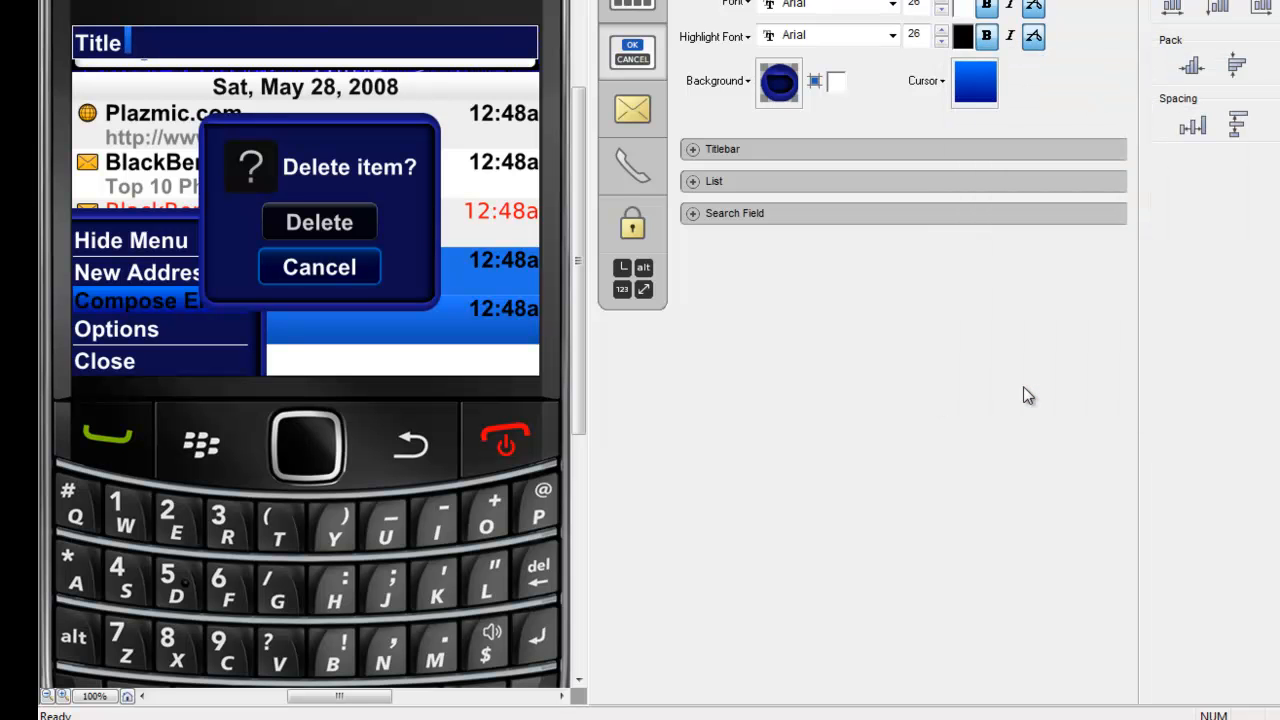
{"action": "left_click", "coordinate": [963, 40]}
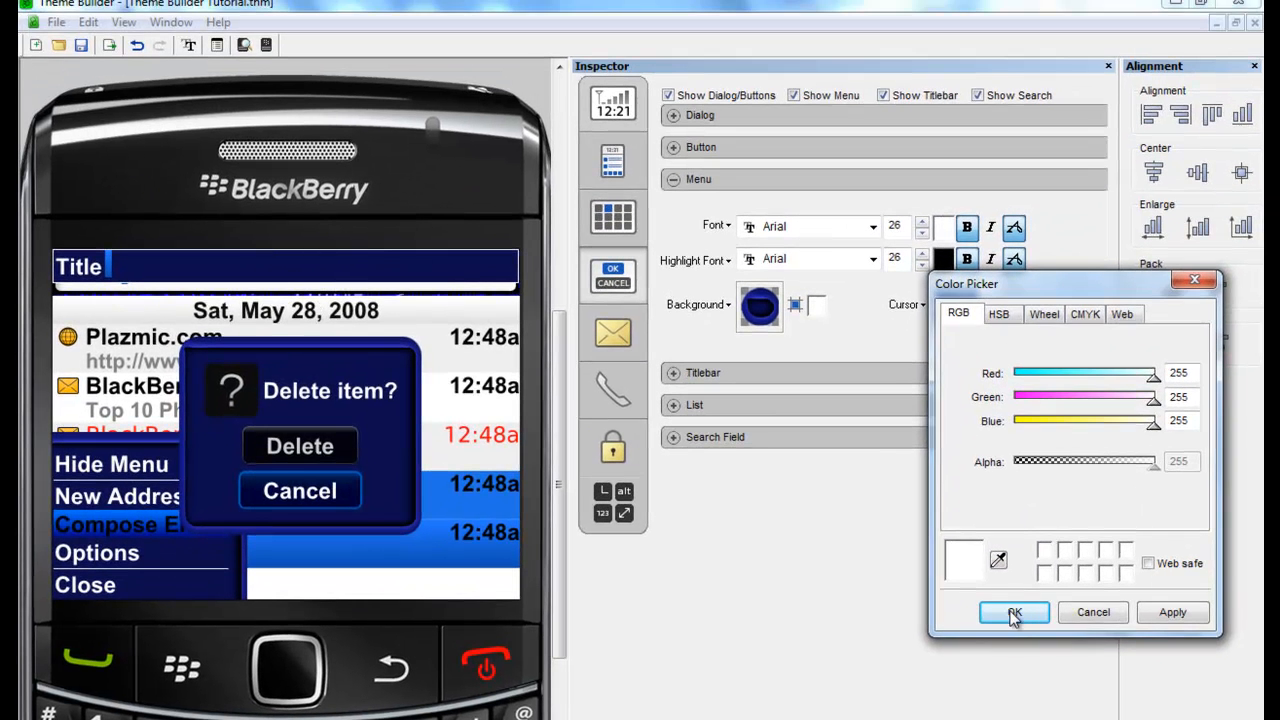
{"action": "left_click", "coordinate": [1034, 388]}
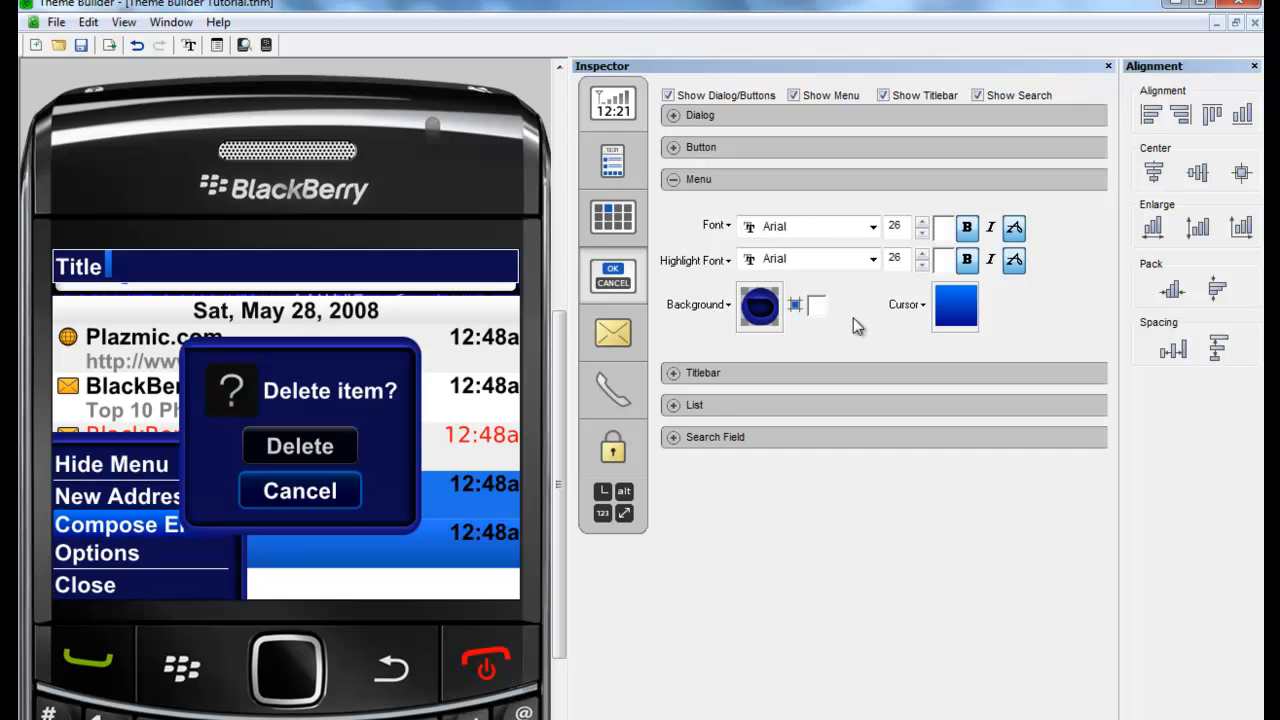
Set the bottom color of the titlebar cursor's gradient to the dark blue sampled from the highlighted menu item.
{"action": "left_click", "coordinate": [673, 183]}
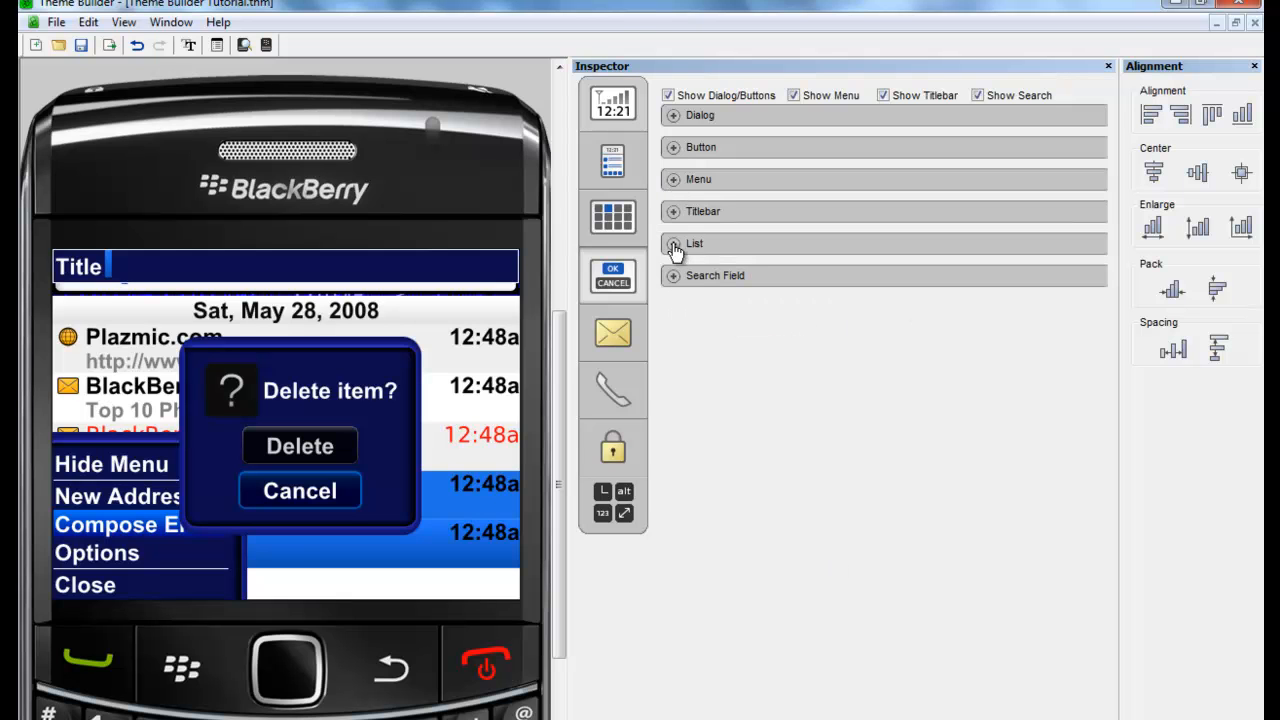
{"action": "left_click", "coordinate": [673, 212]}
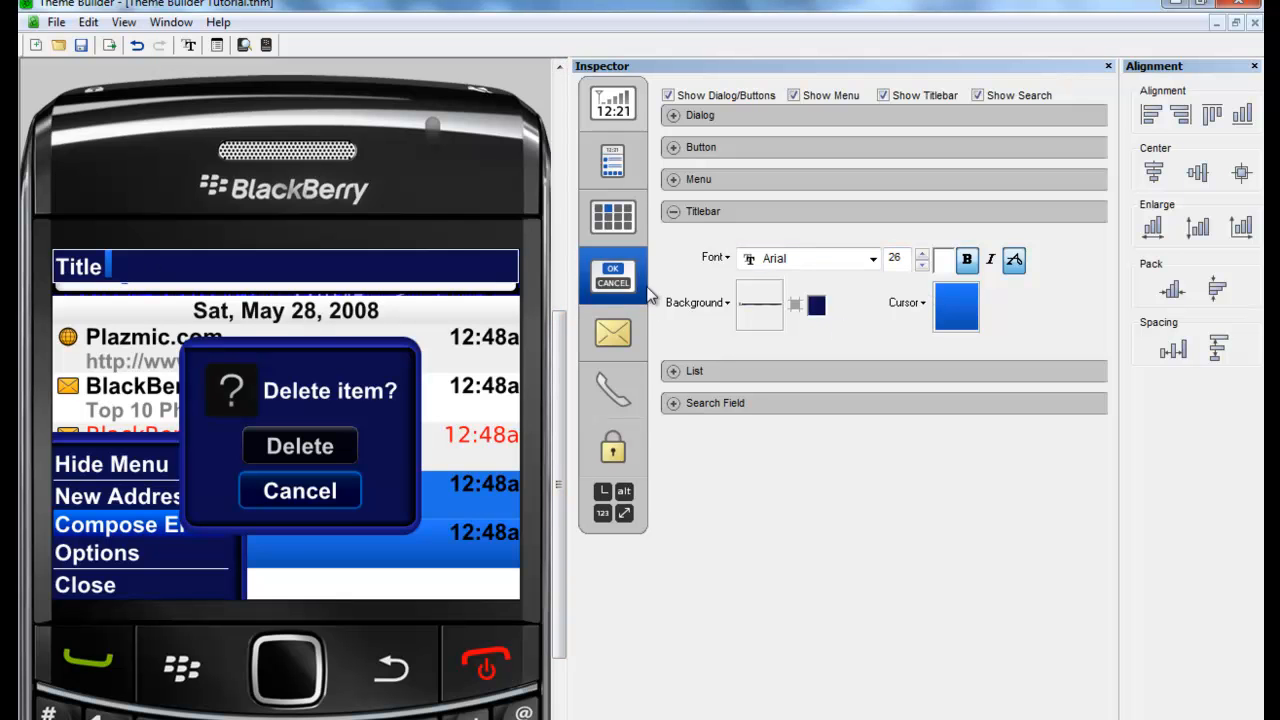
{"action": "left_click", "coordinate": [963, 310]}
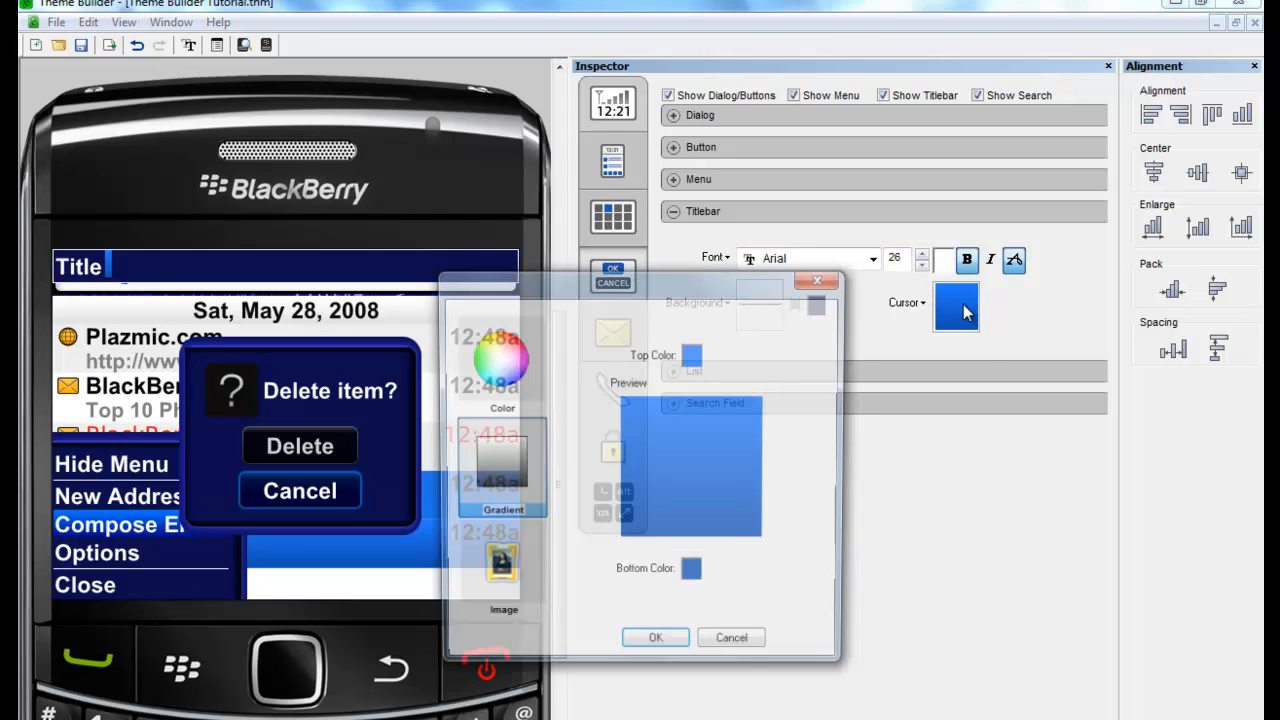
{"action": "left_click", "coordinate": [694, 576]}
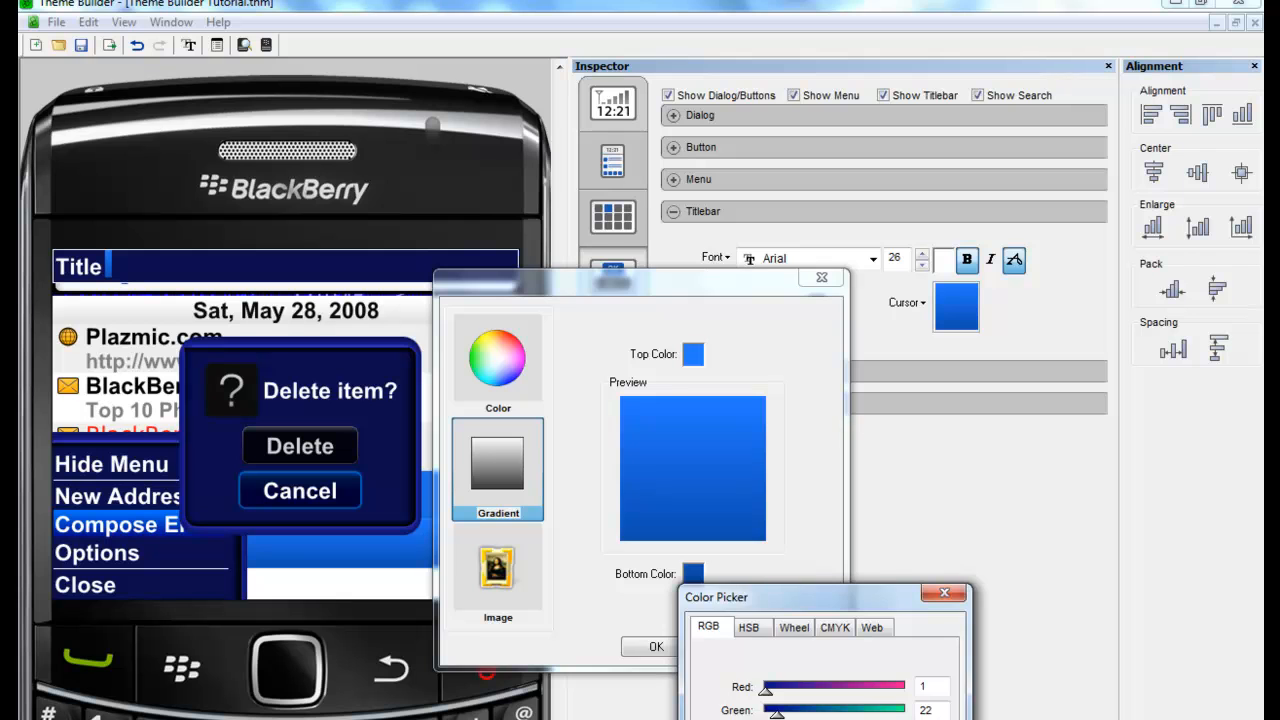
{"action": "key", "text": "Return"}
Set the titlebar cursor gradient's top color to the bright blue sampled from the highlighted menu item, and apply the gradient.
{"action": "left_click", "coordinate": [694, 361]}
{"action": "left_click", "coordinate": [746, 655]}
{"action": "left_click", "coordinate": [155, 505]}
{"action": "left_click", "coordinate": [757, 704]}
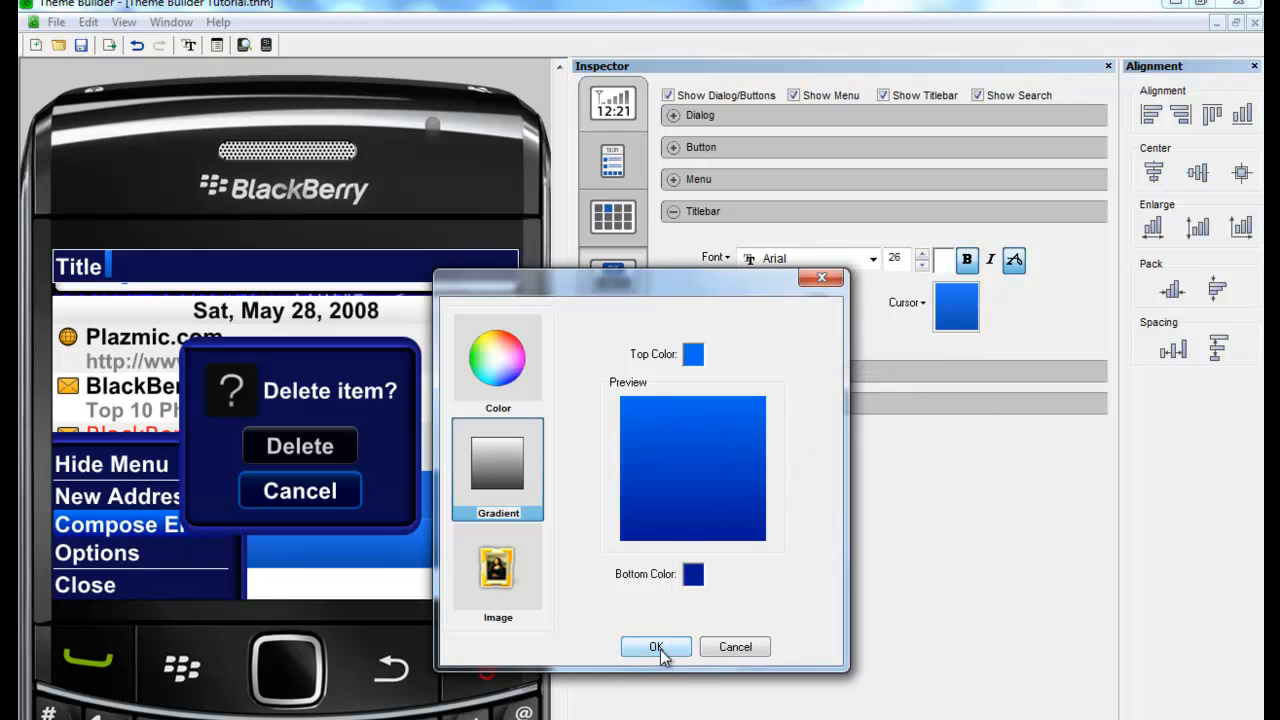
{"action": "left_click", "coordinate": [656, 647]}
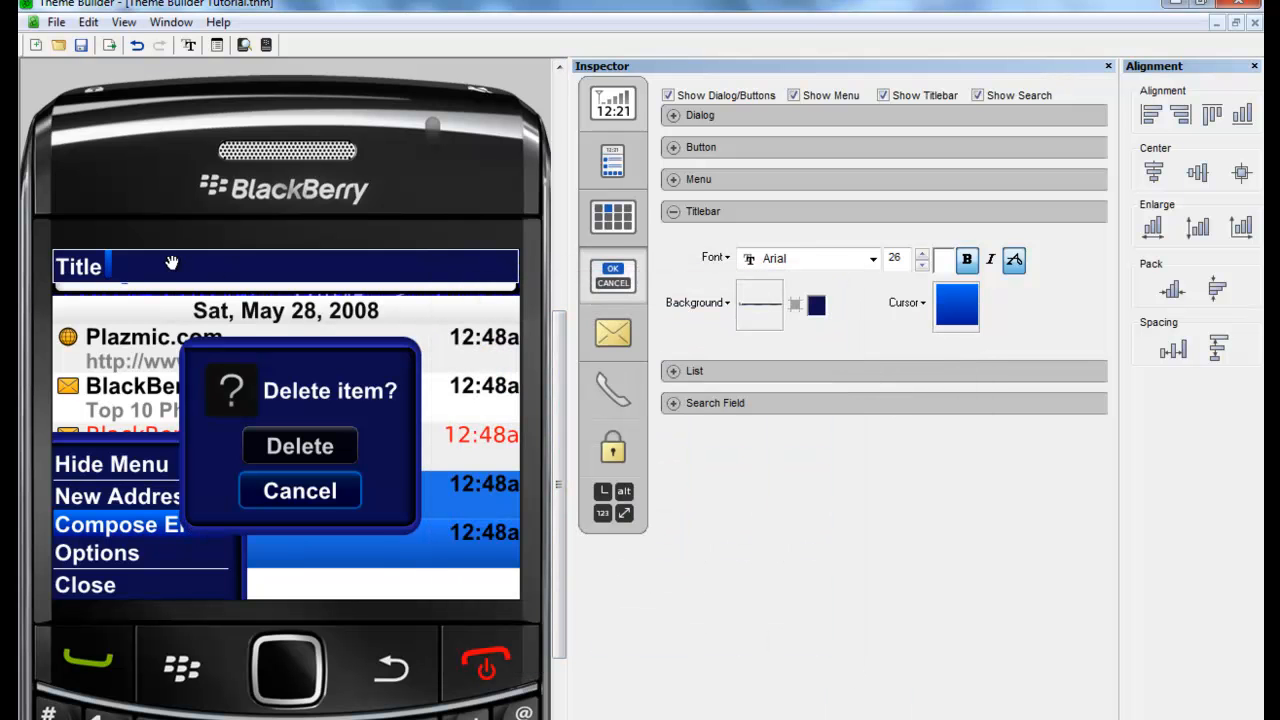
Set the application background to a sampled blue with red 23, green 88 and blue 179.
{"action": "left_click", "coordinate": [673, 211]}
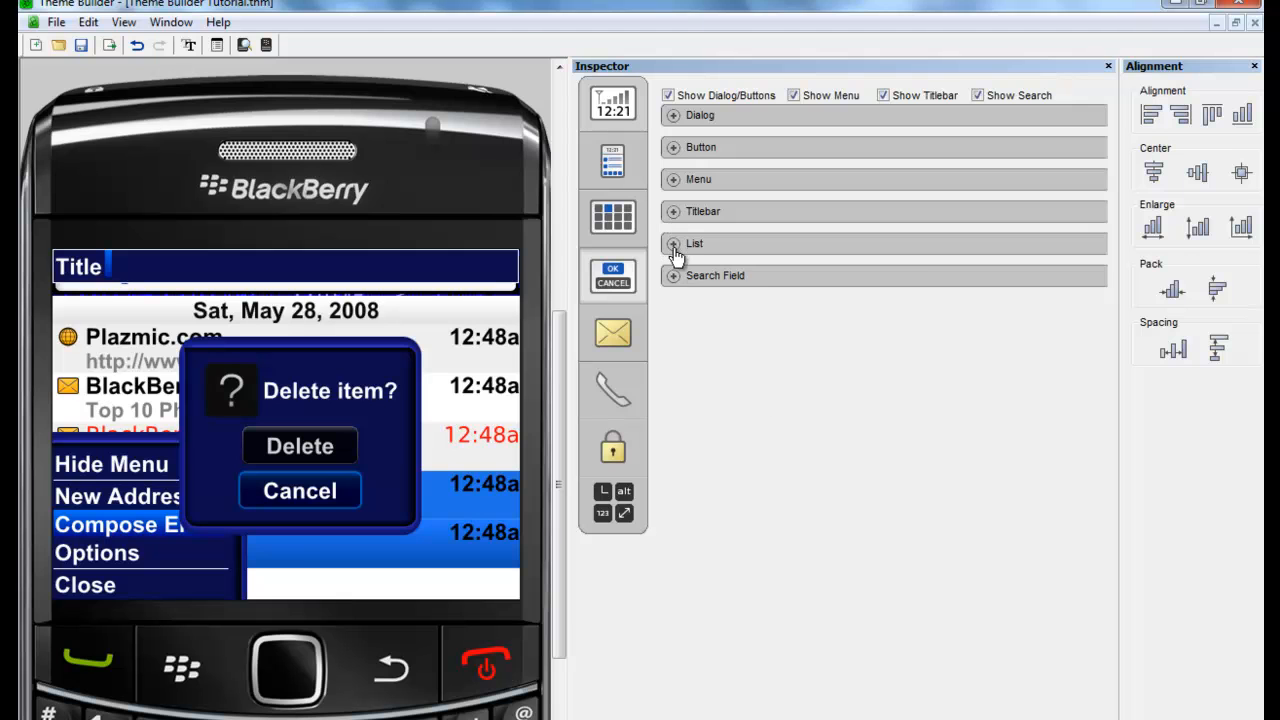
{"action": "left_click", "coordinate": [673, 243]}
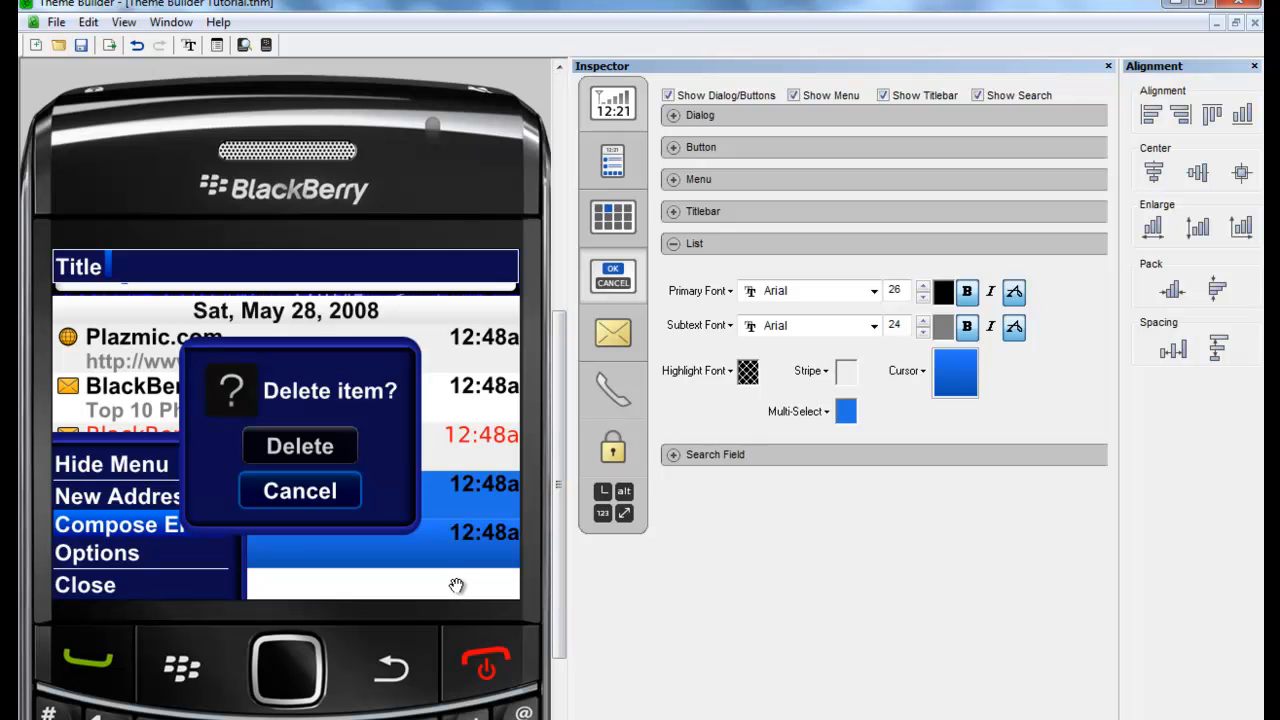
{"action": "left_click", "coordinate": [612, 511]}
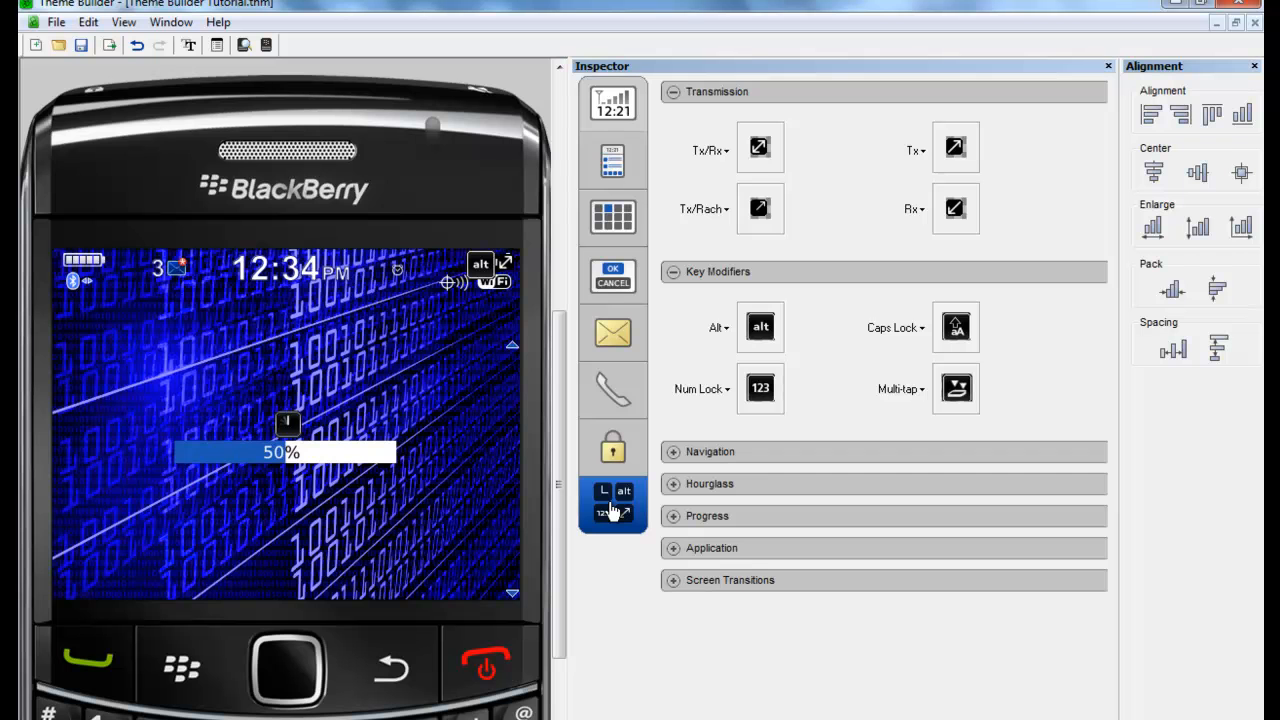
{"action": "left_click", "coordinate": [667, 547]}
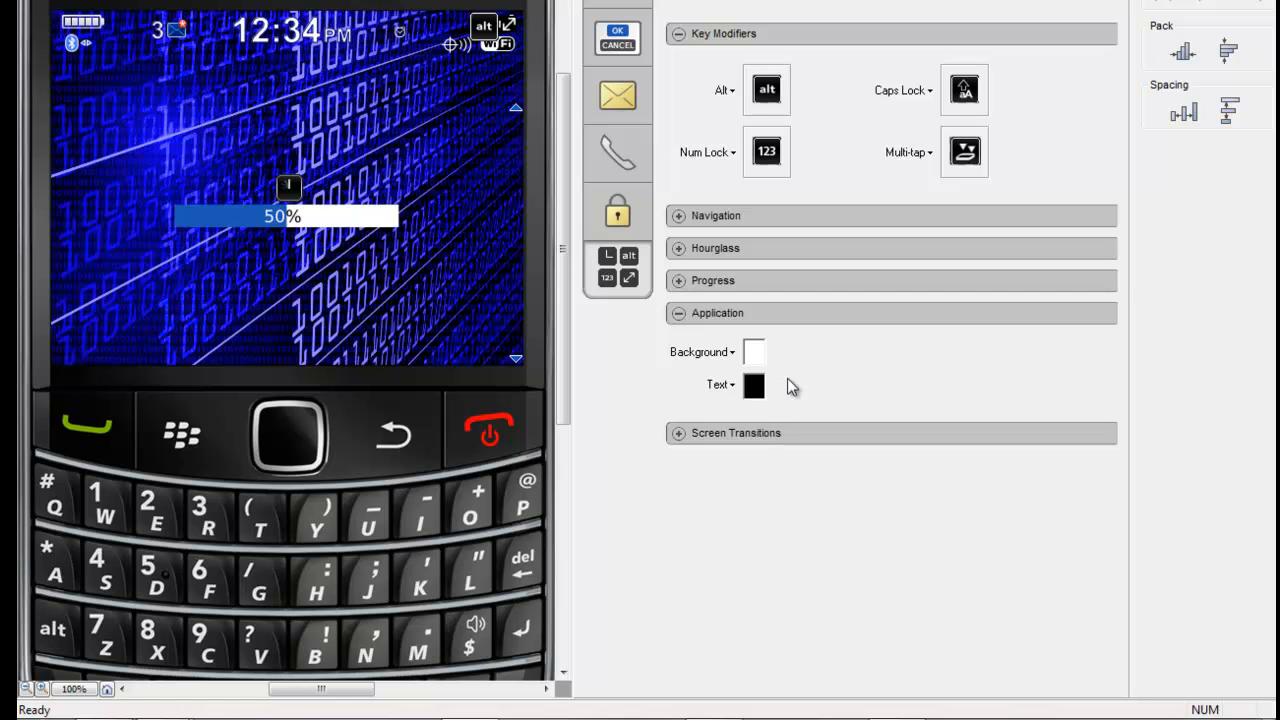
{"action": "left_click", "coordinate": [754, 352]}
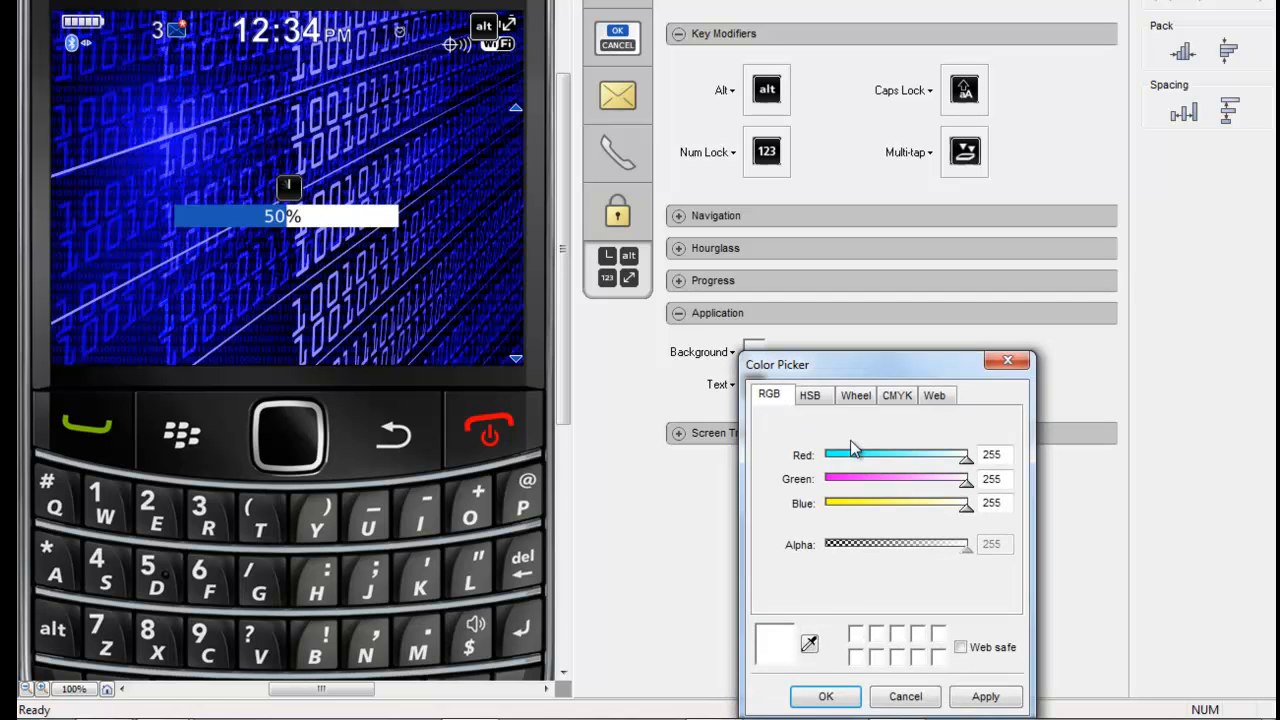
{"action": "left_click", "coordinate": [809, 643]}
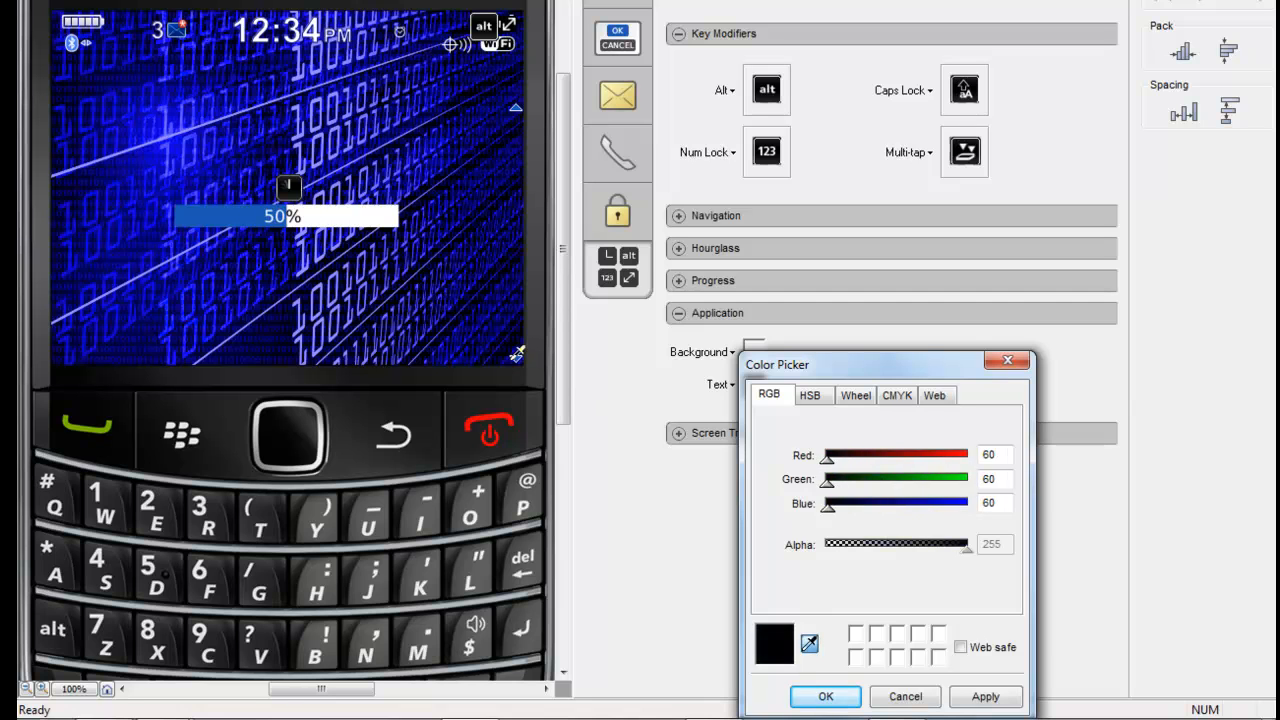
{"action": "left_click", "coordinate": [515, 357]}
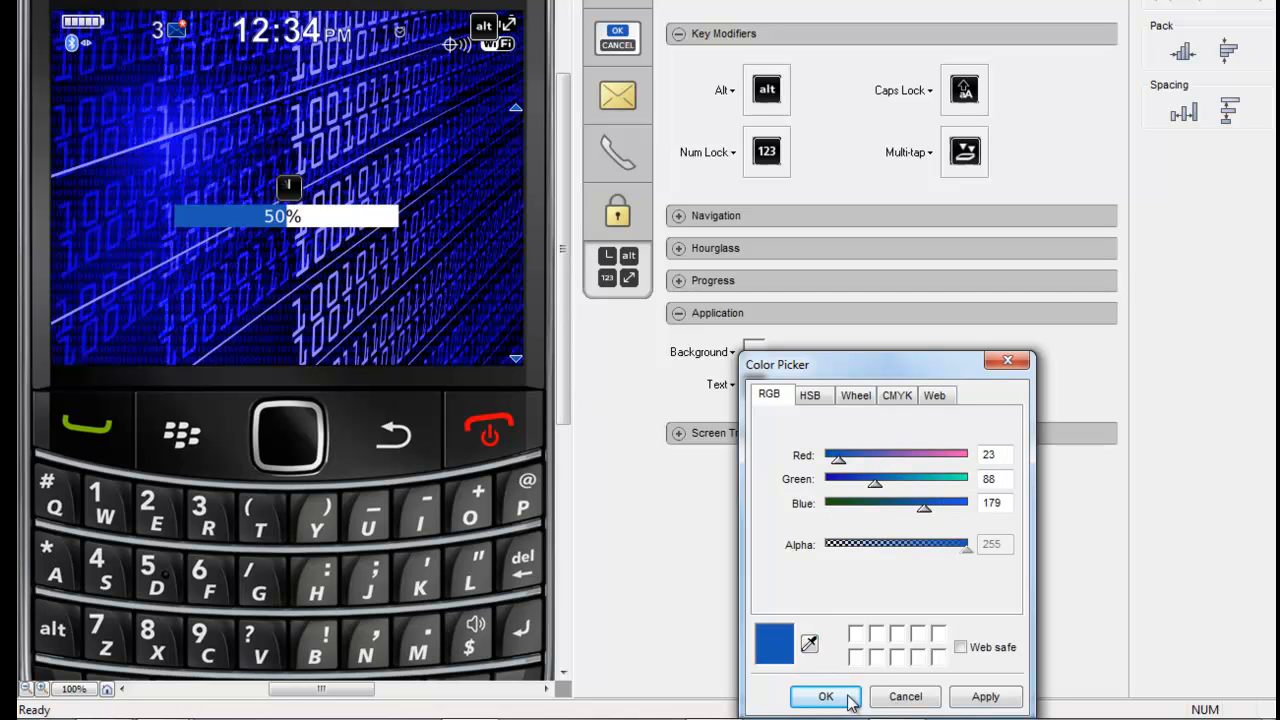
{"action": "key", "text": "Return"}
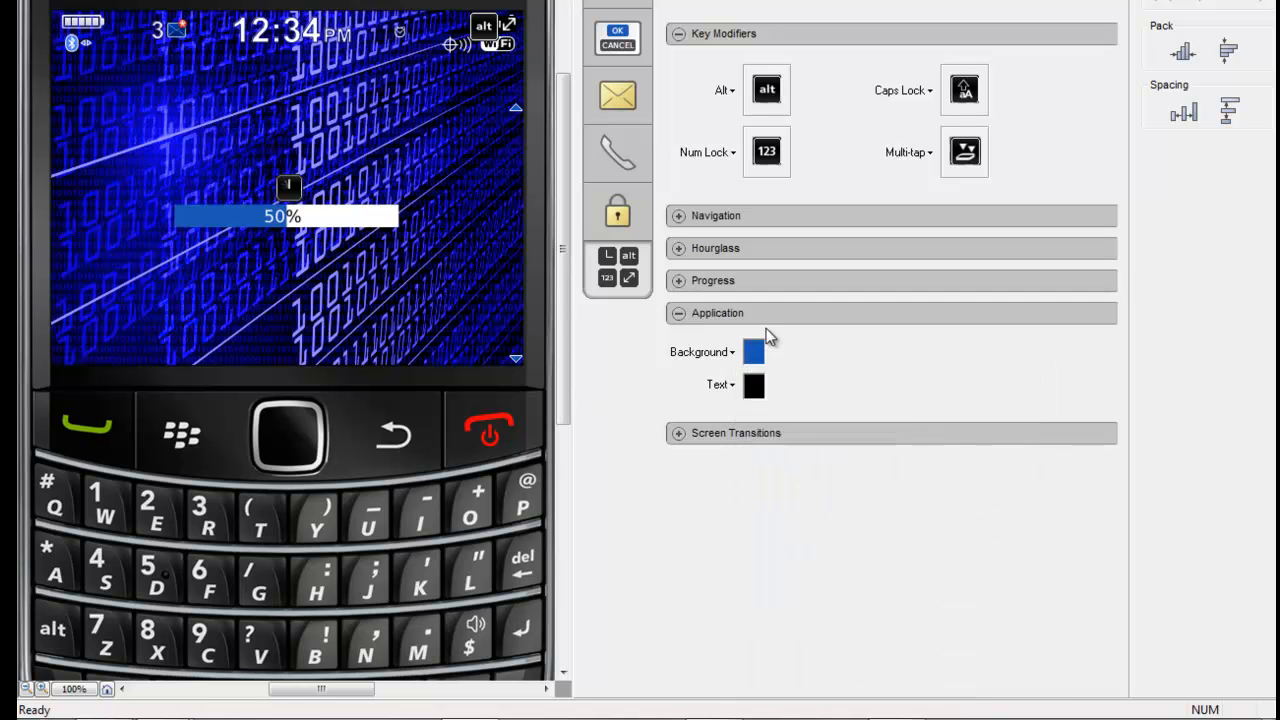
{"action": "left_click", "coordinate": [684, 316]}
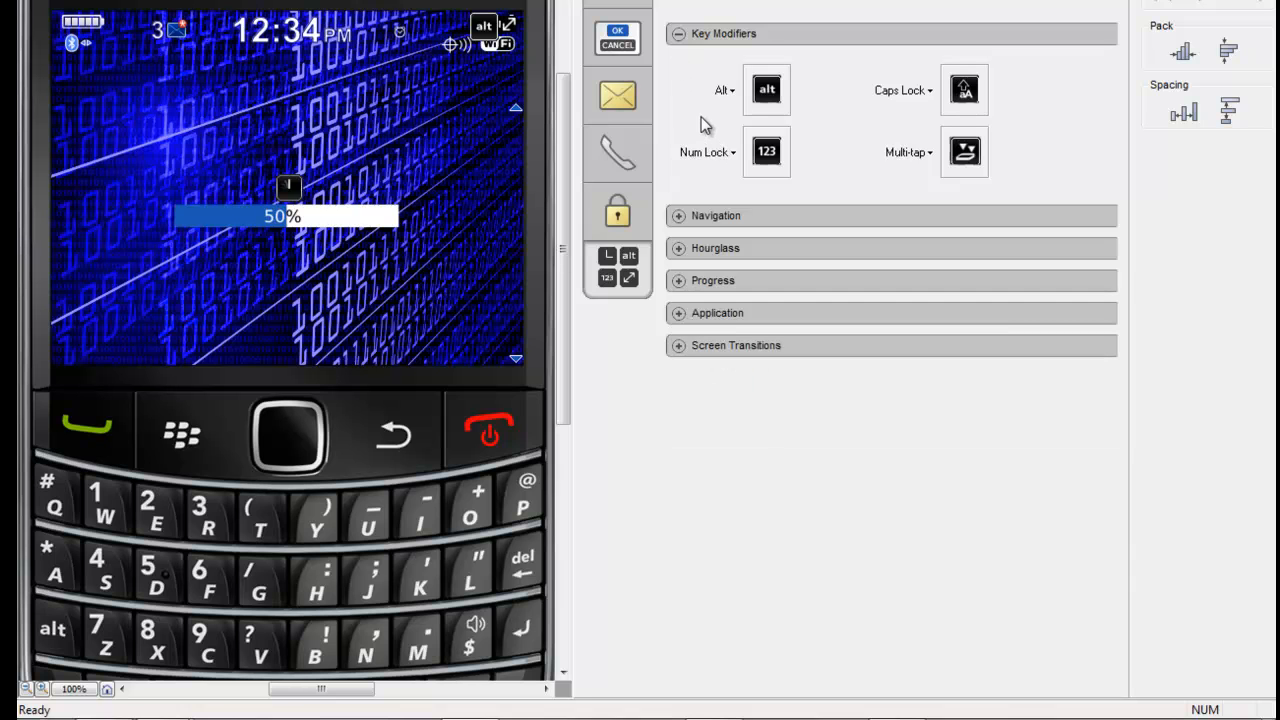
Set the bottom color of the list cursor's gradient to the dark blue sampled from the dialog preview, and apply the gradient.
{"action": "left_click", "coordinate": [617, 38]}
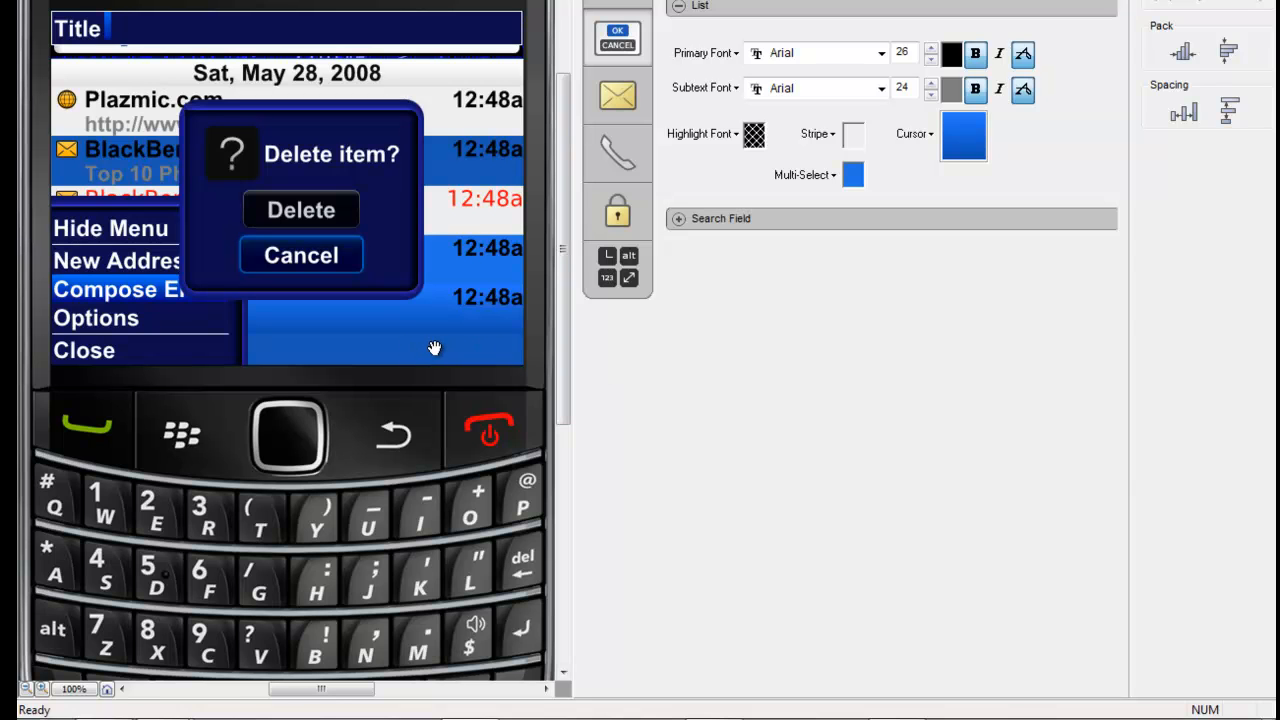
{"action": "left_click", "coordinate": [957, 143]}
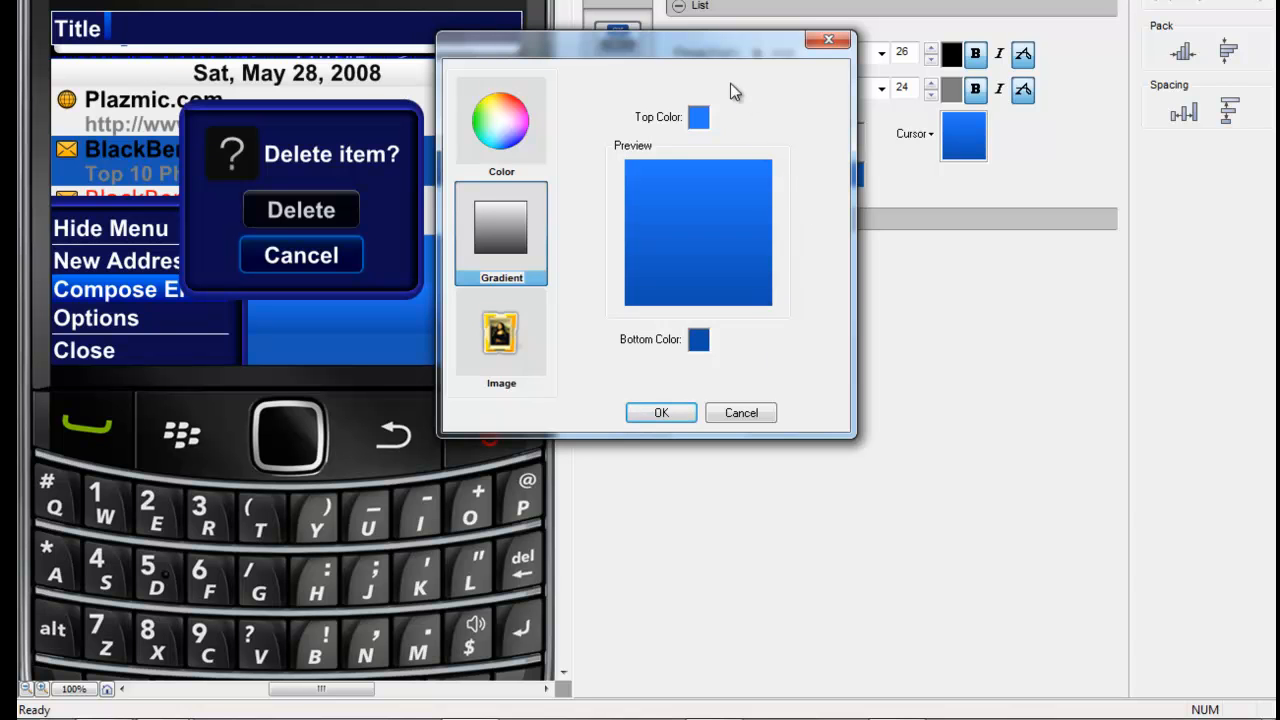
{"action": "left_click", "coordinate": [699, 340]}
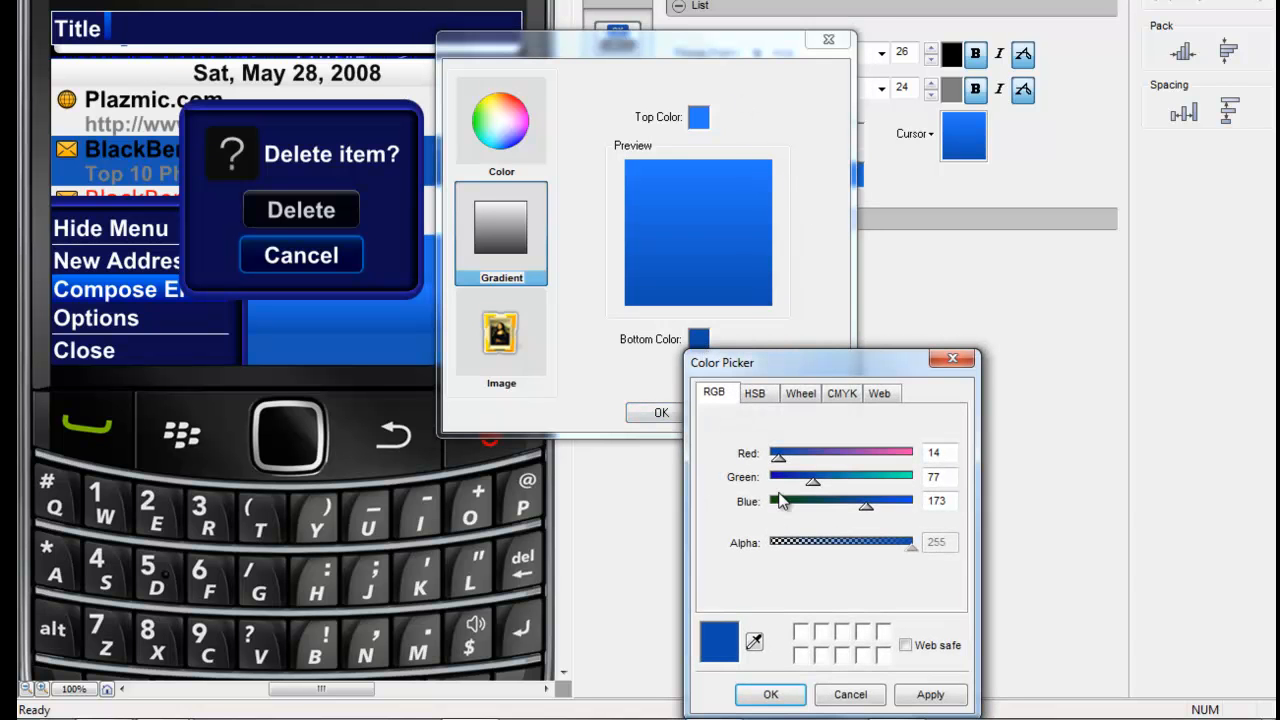
{"action": "left_click", "coordinate": [757, 635]}
{"action": "left_click", "coordinate": [397, 288]}
{"action": "left_click", "coordinate": [771, 694]}
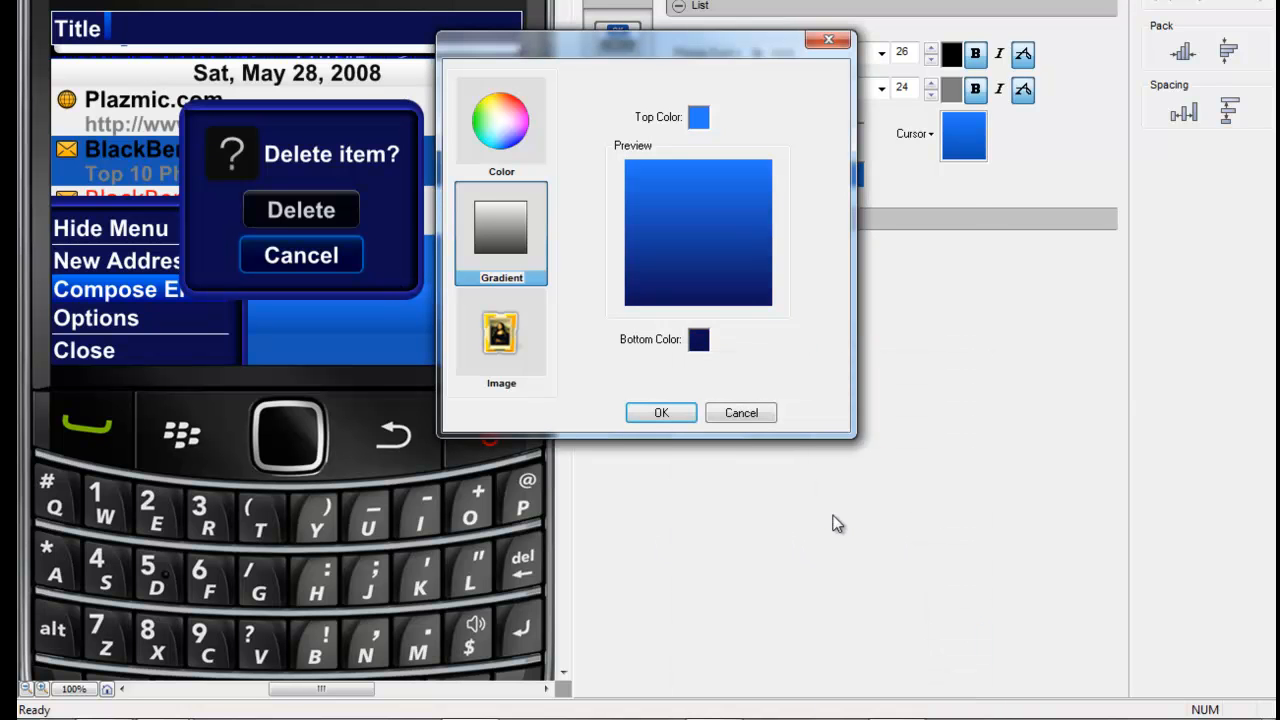
{"action": "left_click", "coordinate": [661, 414]}
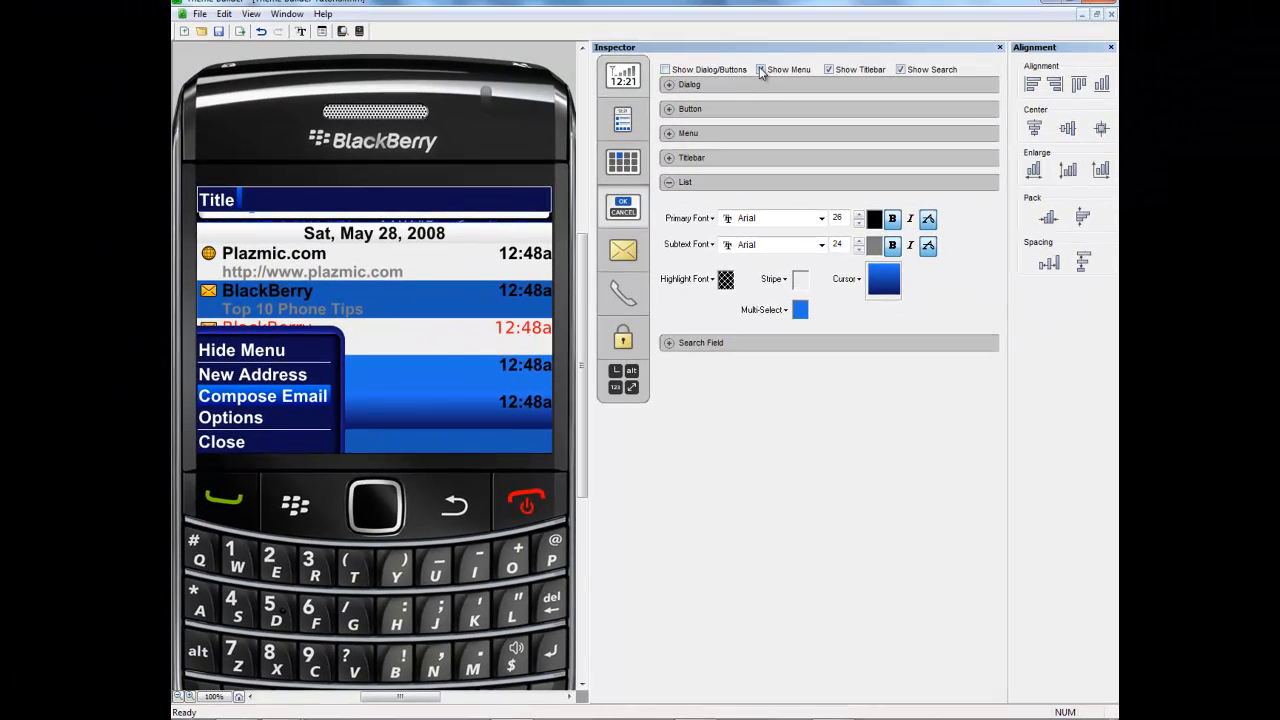
Hide the menu in the preview and set the list's subtext font color to white.
{"action": "left_click", "coordinate": [760, 69]}
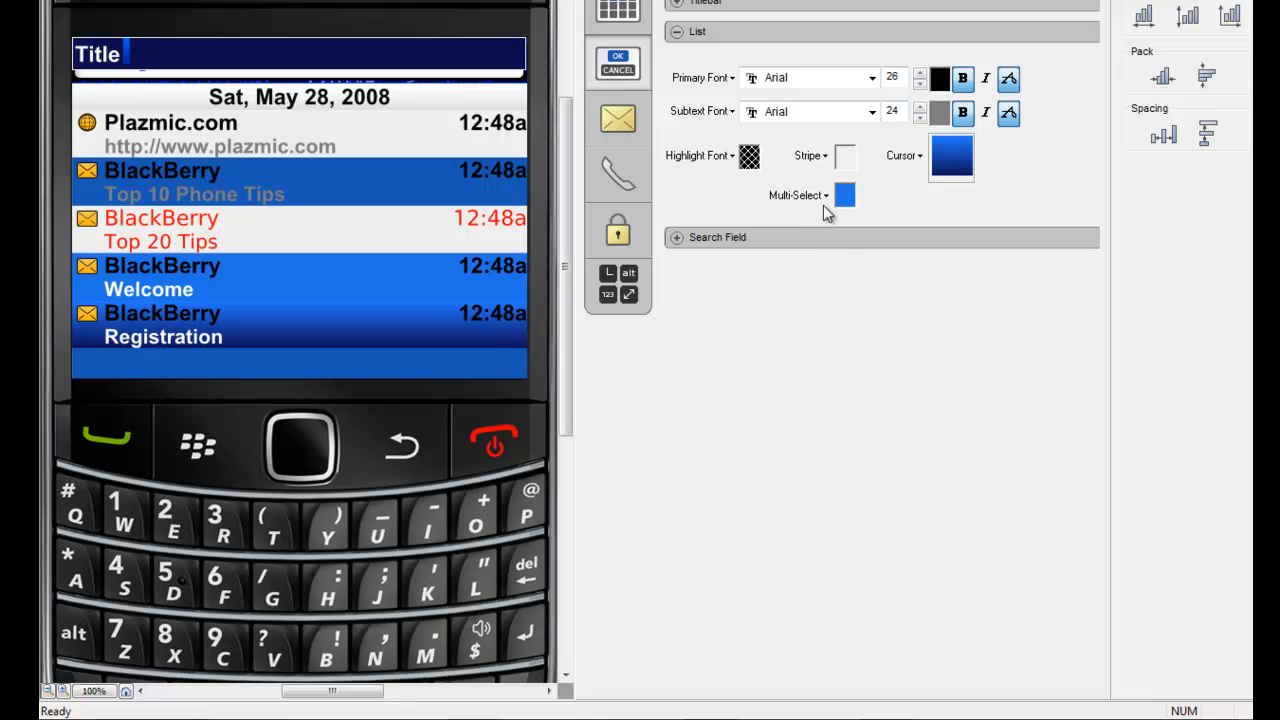
{"action": "left_click", "coordinate": [939, 114]}
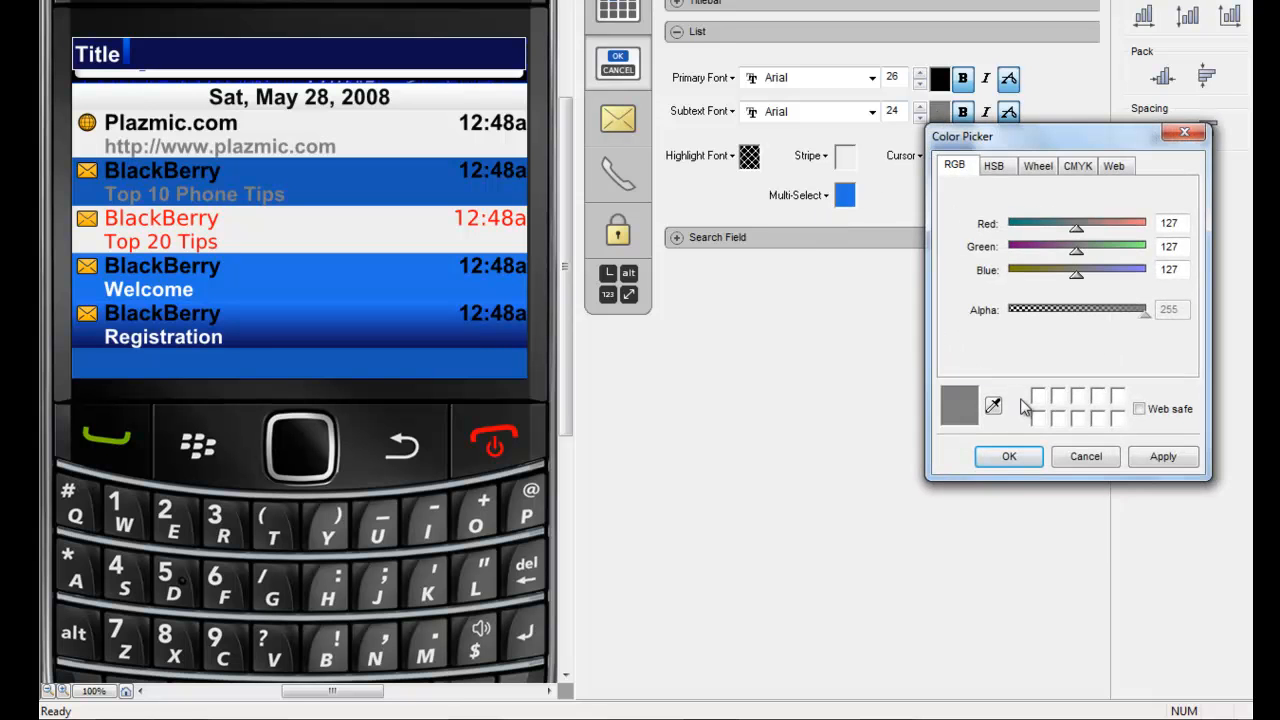
{"action": "left_click", "coordinate": [1036, 398]}
{"action": "left_click", "coordinate": [1010, 457]}
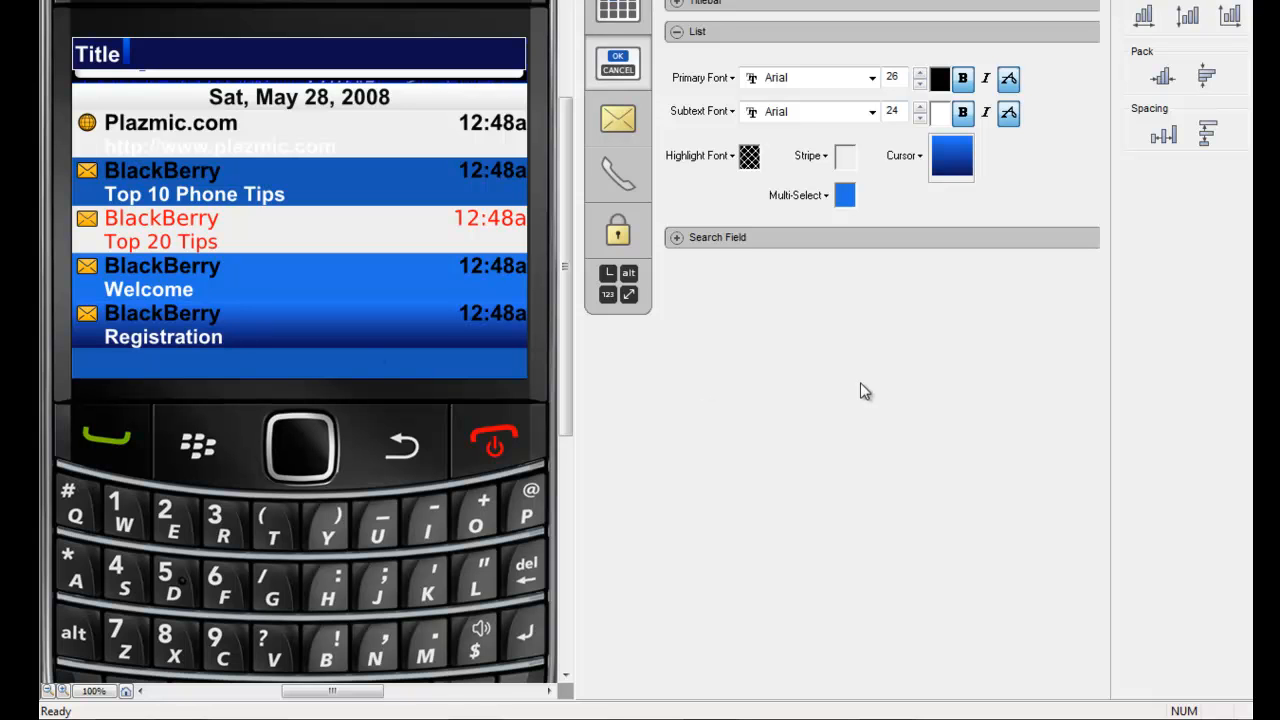
Set the list's multi-select color to the medium blue sampled from the list cursor's gradient.
{"action": "left_click", "coordinate": [845, 198]}
{"action": "left_click", "coordinate": [898, 487]}
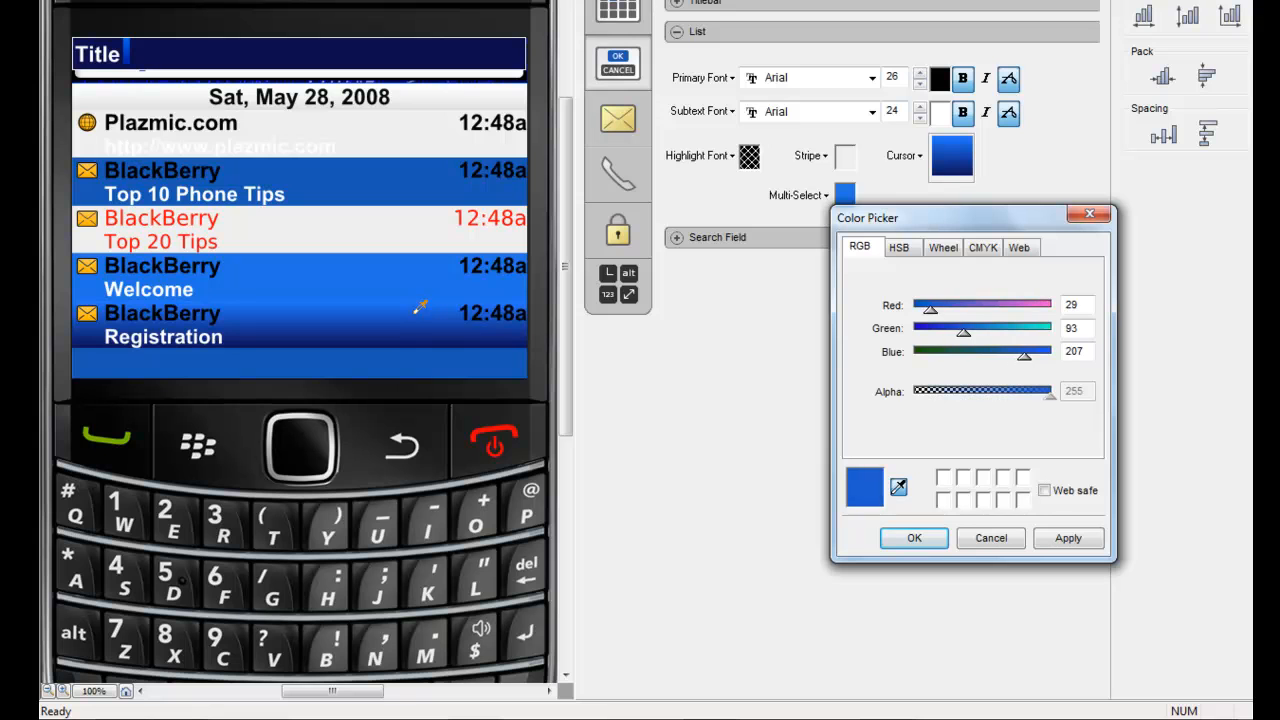
{"action": "left_click", "coordinate": [928, 538]}
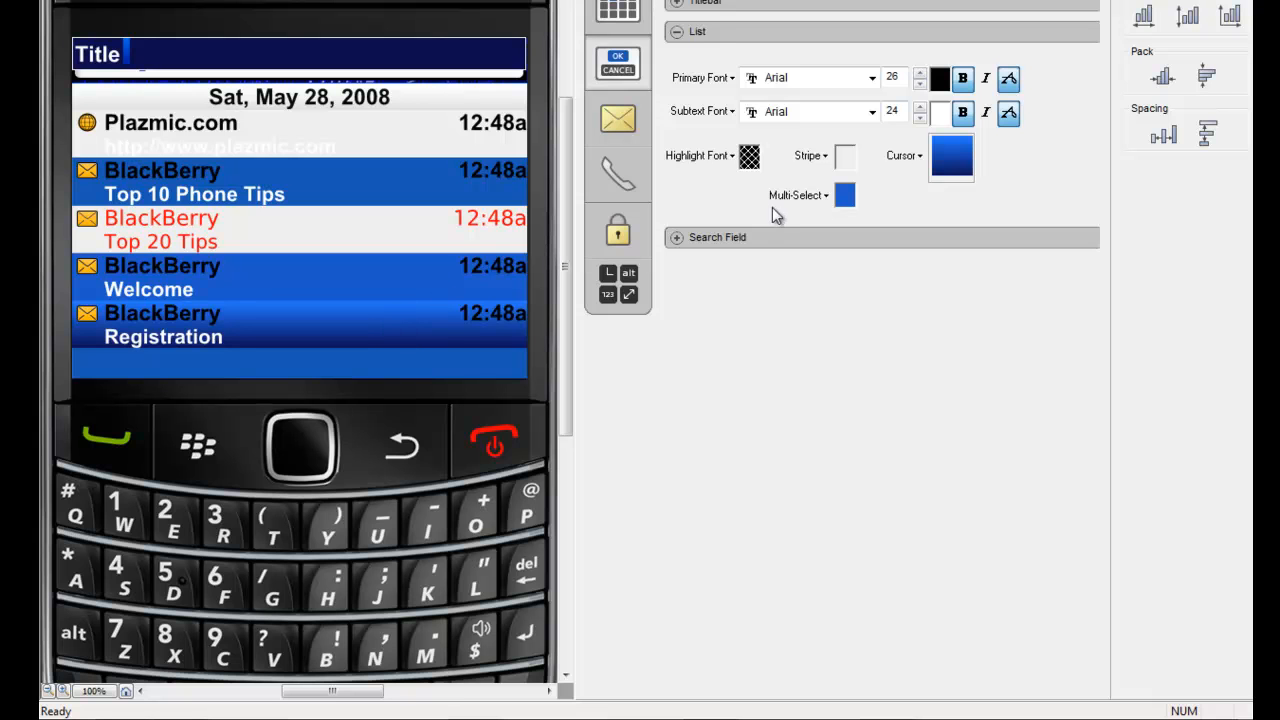
Set the list's stripe color to the blue sampled from the multi-selected row, brightened by reducing its CMYK black to the minimum.
{"action": "left_click", "coordinate": [845, 158]}
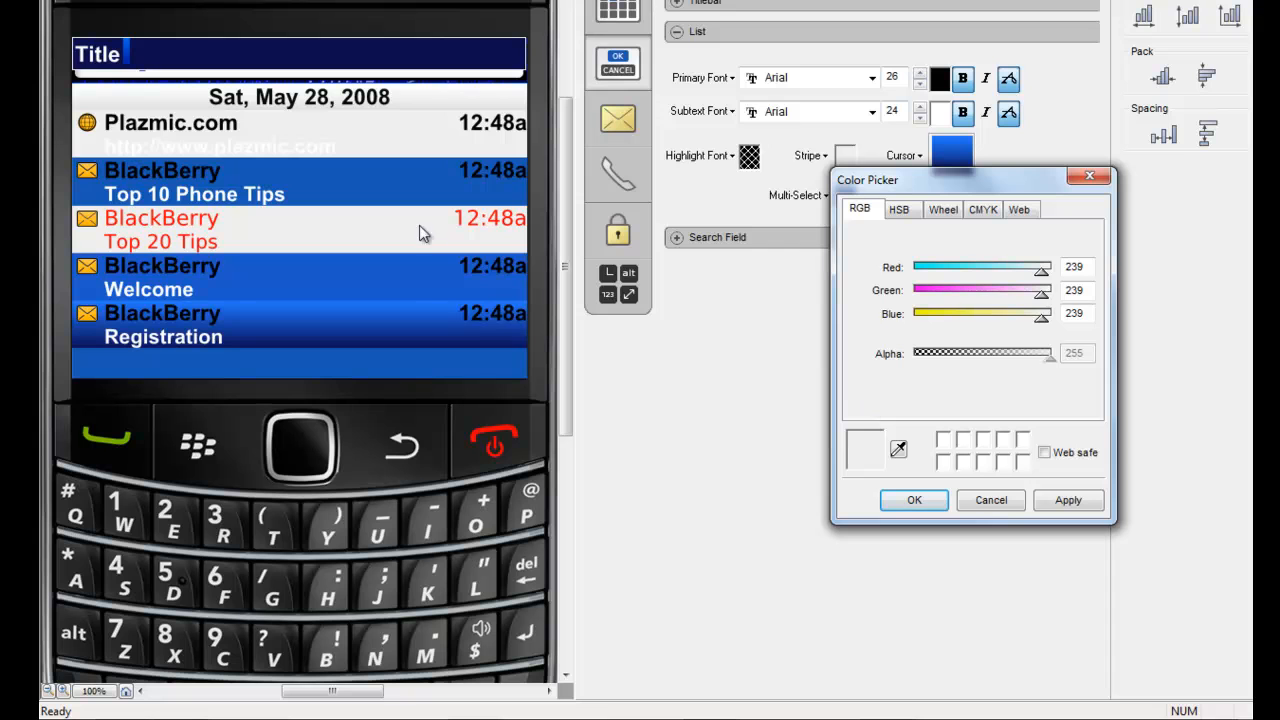
{"action": "left_click", "coordinate": [898, 451]}
{"action": "left_click", "coordinate": [401, 286]}
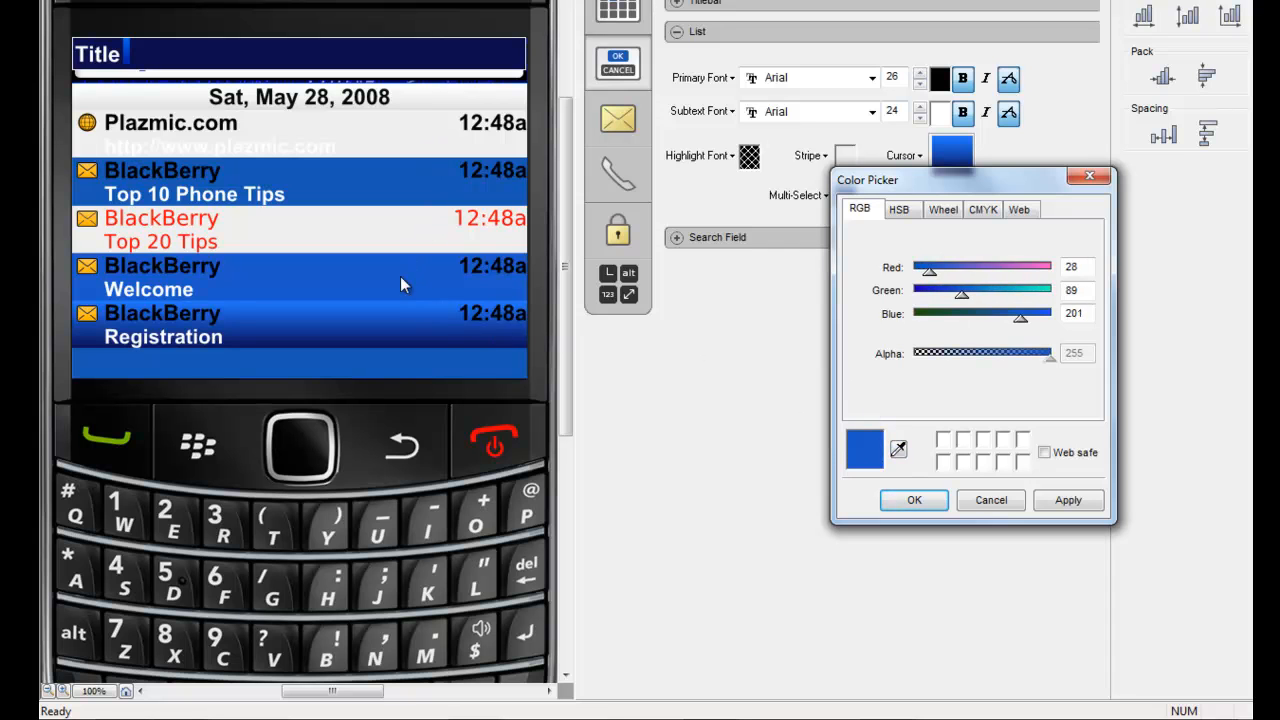
{"action": "left_click", "coordinate": [990, 213]}
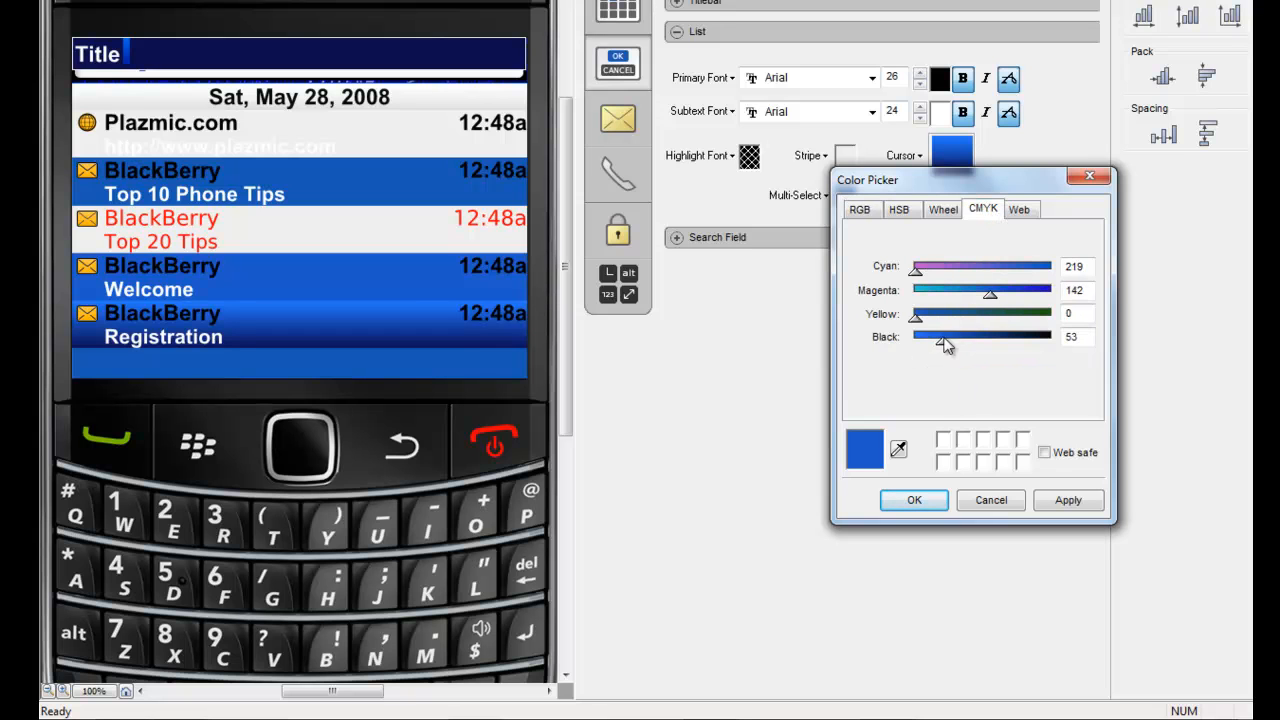
{"action": "left_click_drag", "start_coordinate": [943, 340], "coordinate": [888, 342]}
{"action": "left_click", "coordinate": [914, 501]}
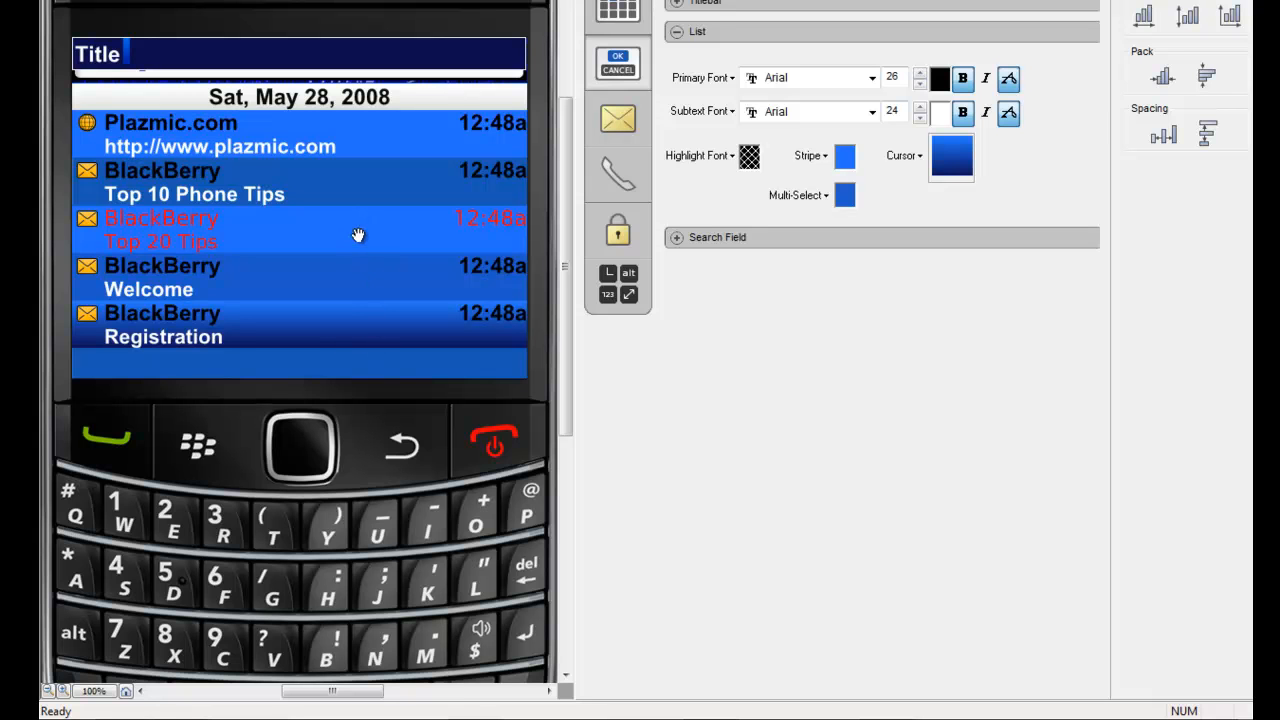
Try black as the message list's Priority 1 color and settle on white.
{"action": "left_click", "coordinate": [618, 120]}
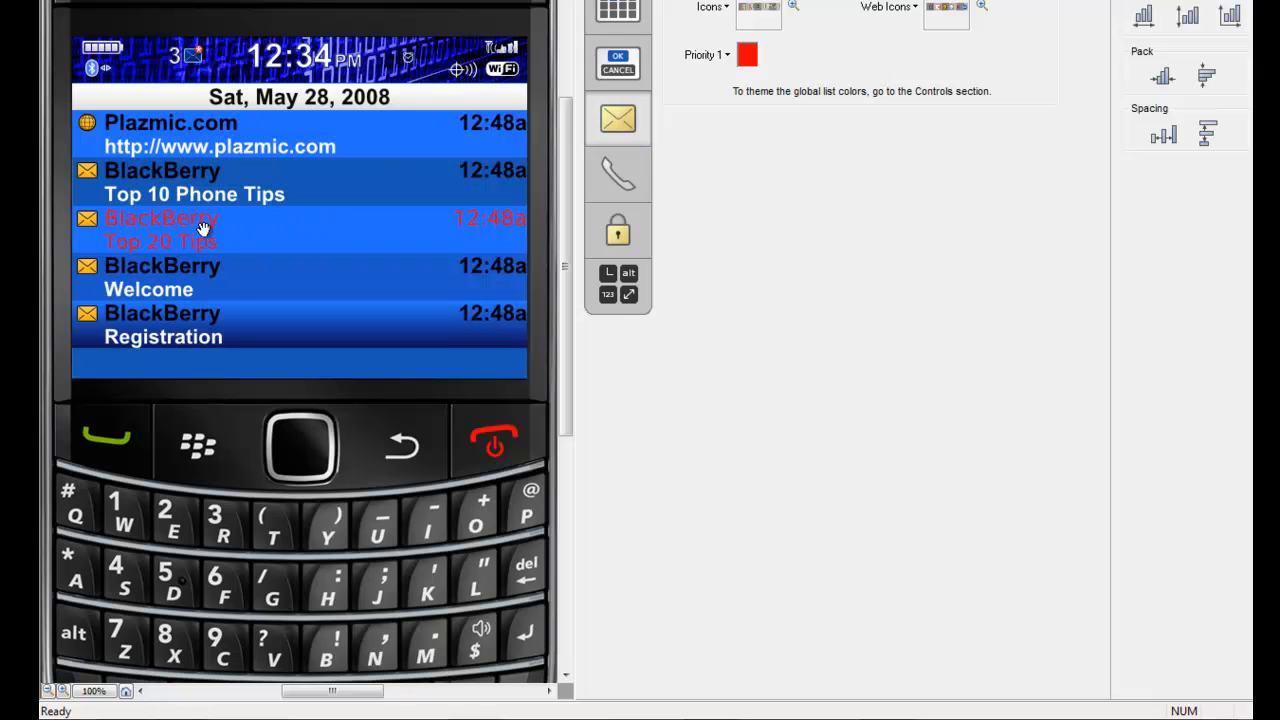
{"action": "left_click", "coordinate": [748, 57]}
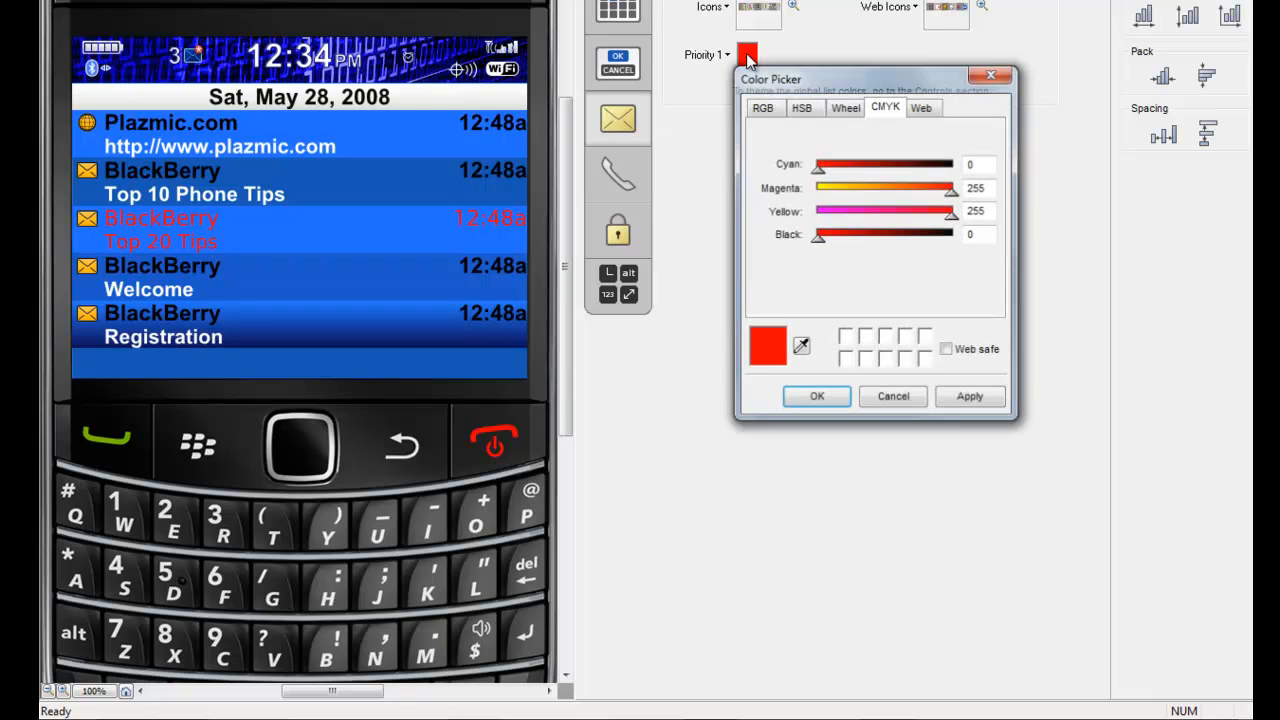
{"action": "left_click", "coordinate": [799, 350]}
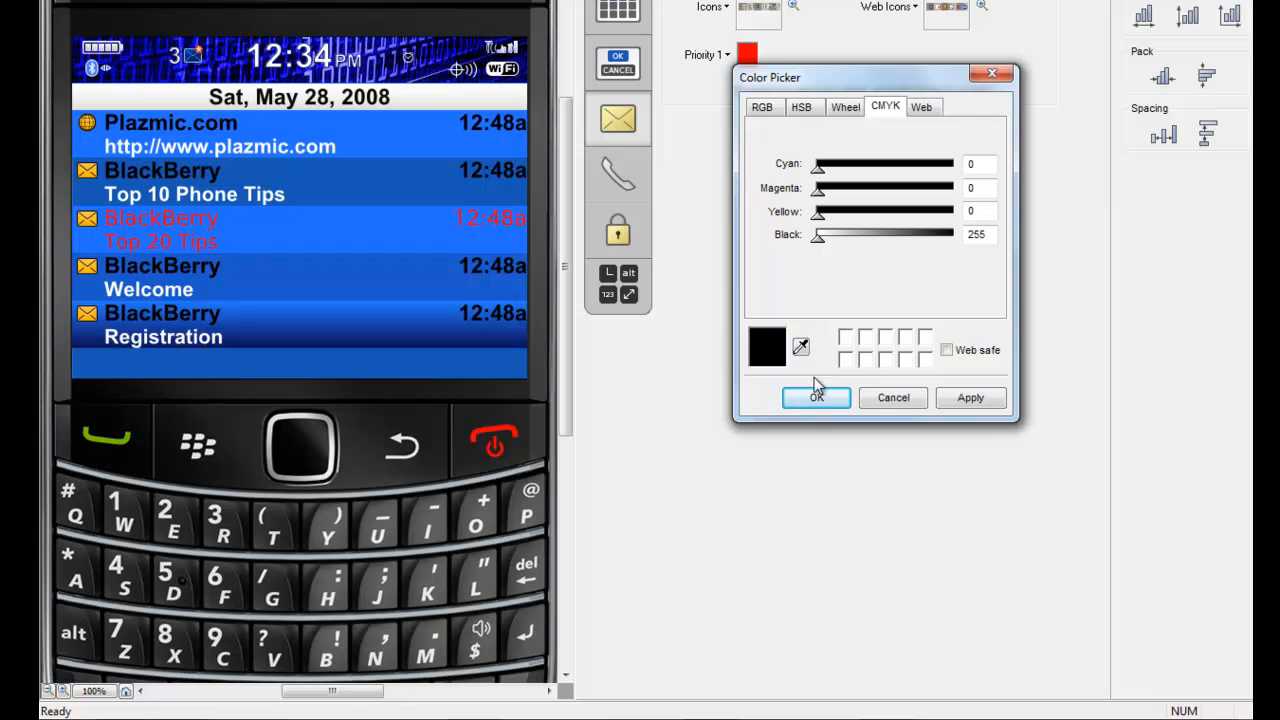
{"action": "left_click", "coordinate": [817, 397]}
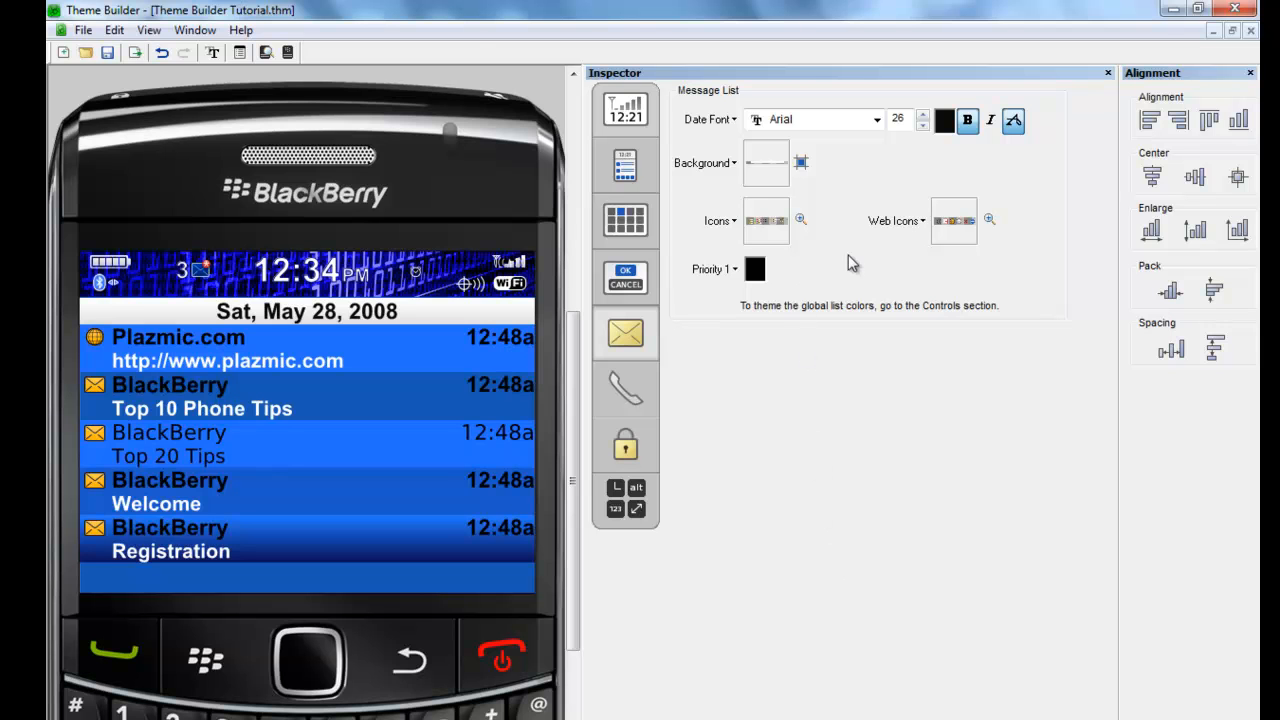
{"action": "left_click", "coordinate": [755, 277]}
{"action": "left_click", "coordinate": [855, 553]}
{"action": "left_click", "coordinate": [825, 612]}
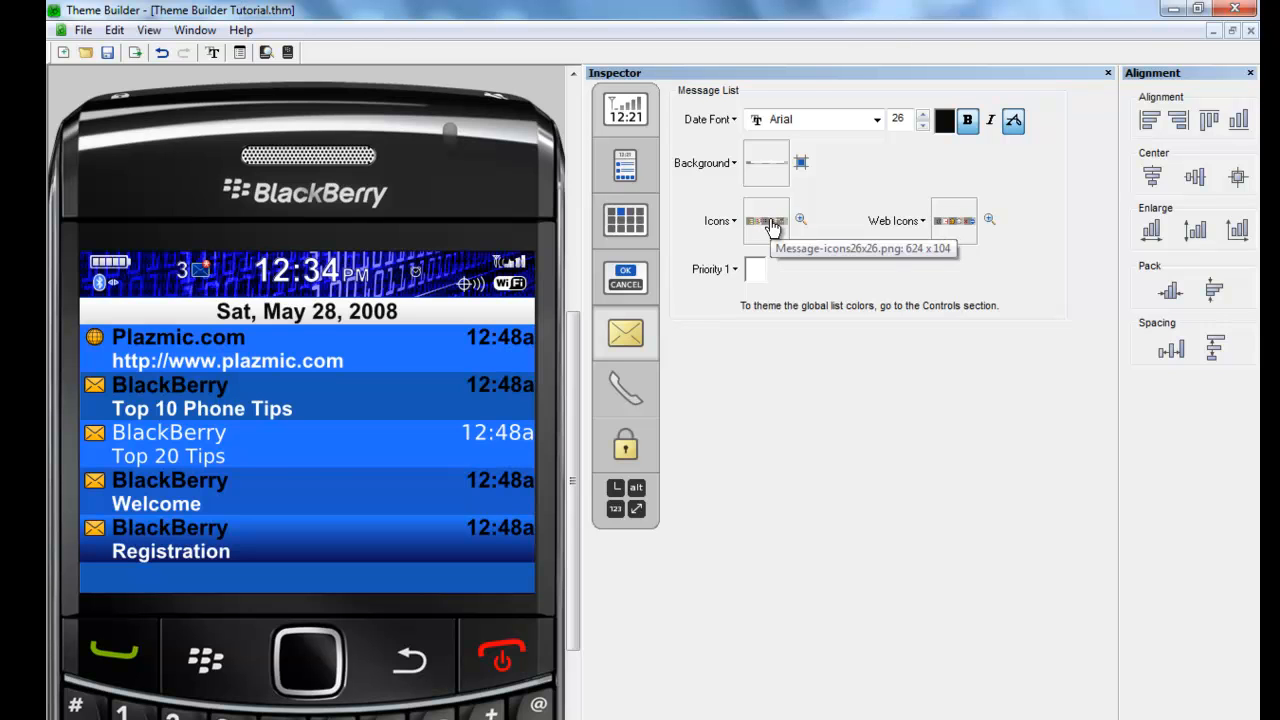
Replace the message list's background with the blue header bar image from the Precision 5.0 Blue 480 x 320 folder.
{"action": "left_click", "coordinate": [760, 170]}
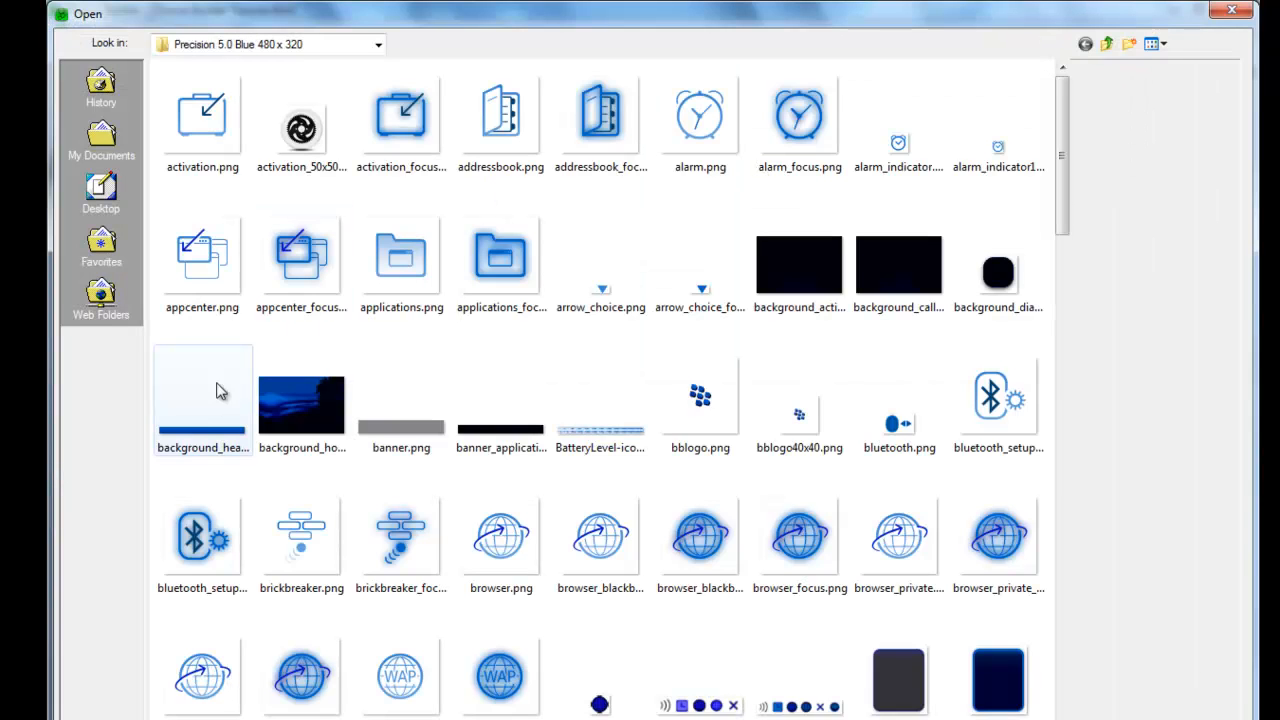
{"action": "double_click", "coordinate": [197, 437]}
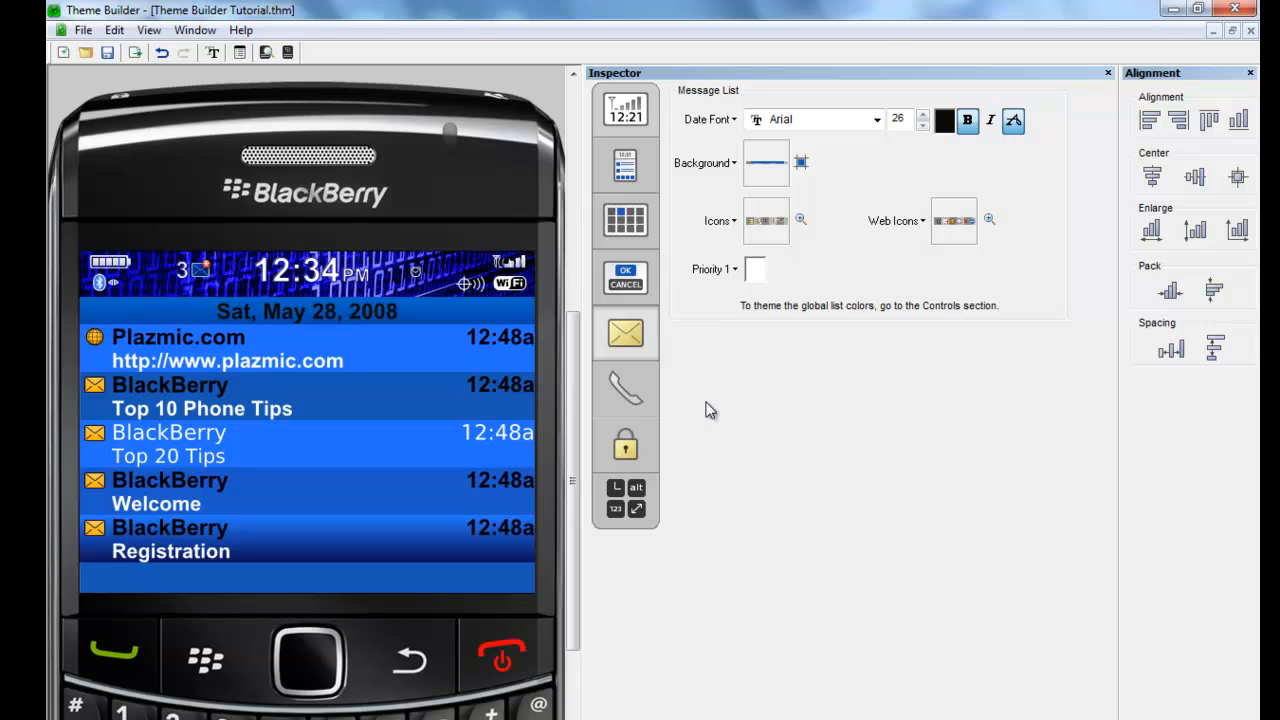
Replace the message list's icons and web icons with the blue icon strips from the Precision 5.0 Blue 480 x 320 folder.
{"action": "left_click", "coordinate": [765, 228]}
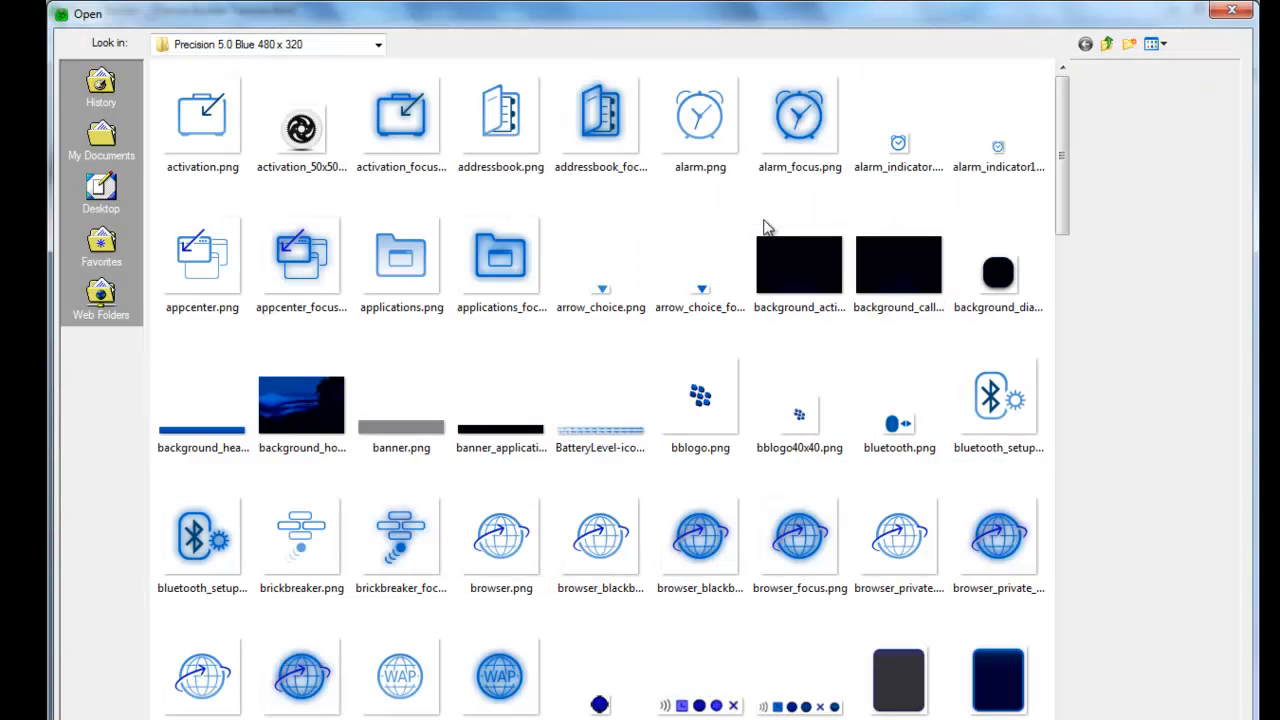
{"action": "left_click_drag", "start_coordinate": [1066, 219], "coordinate": [1068, 472]}
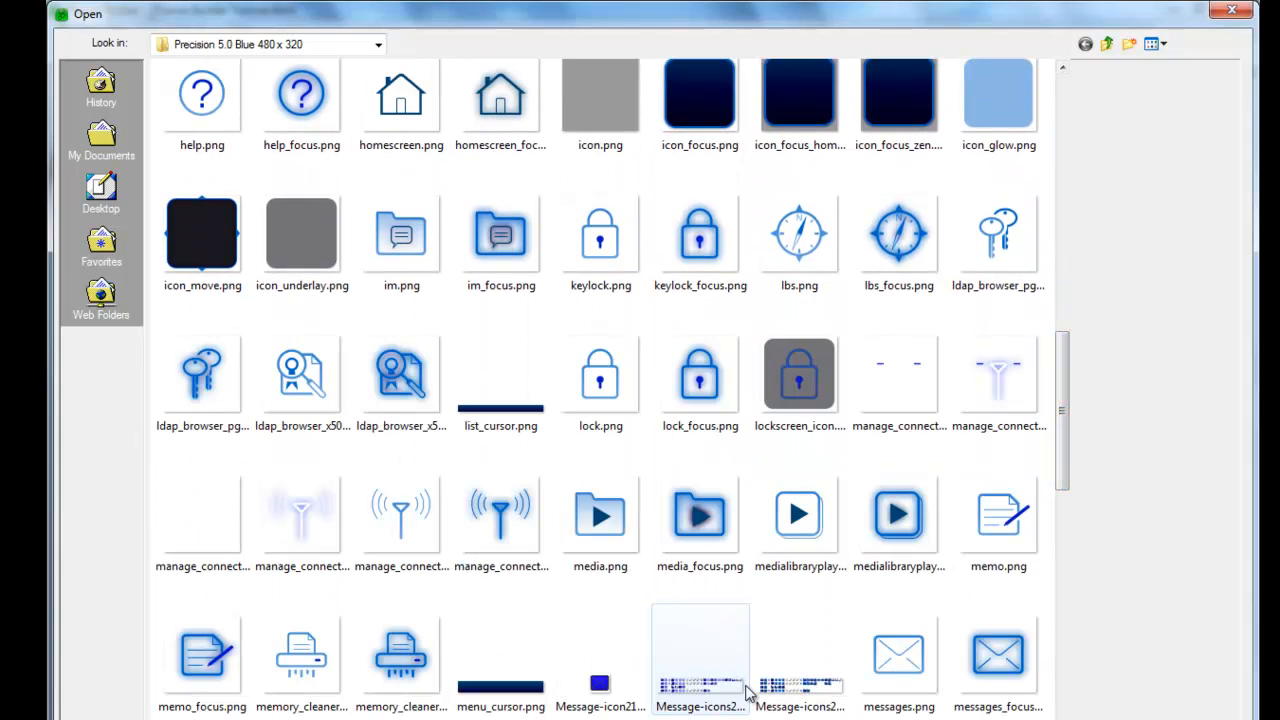
{"action": "double_click", "coordinate": [806, 688]}
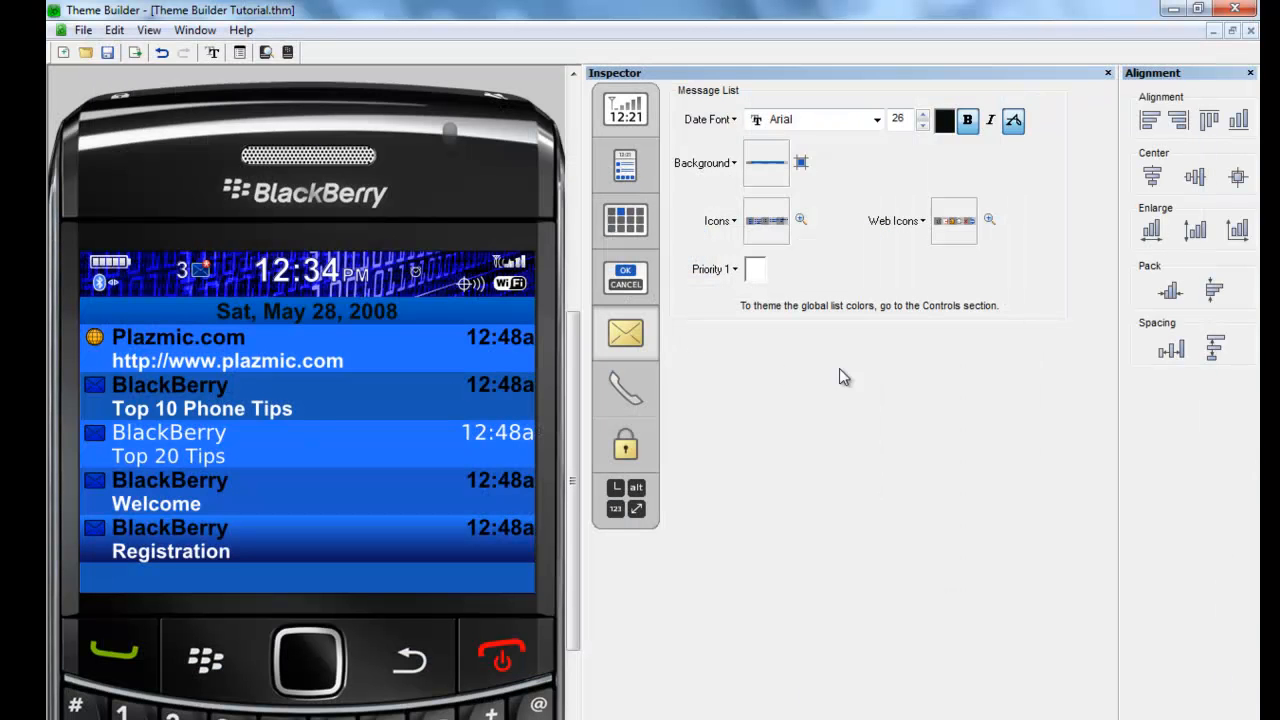
{"action": "left_click", "coordinate": [947, 229]}
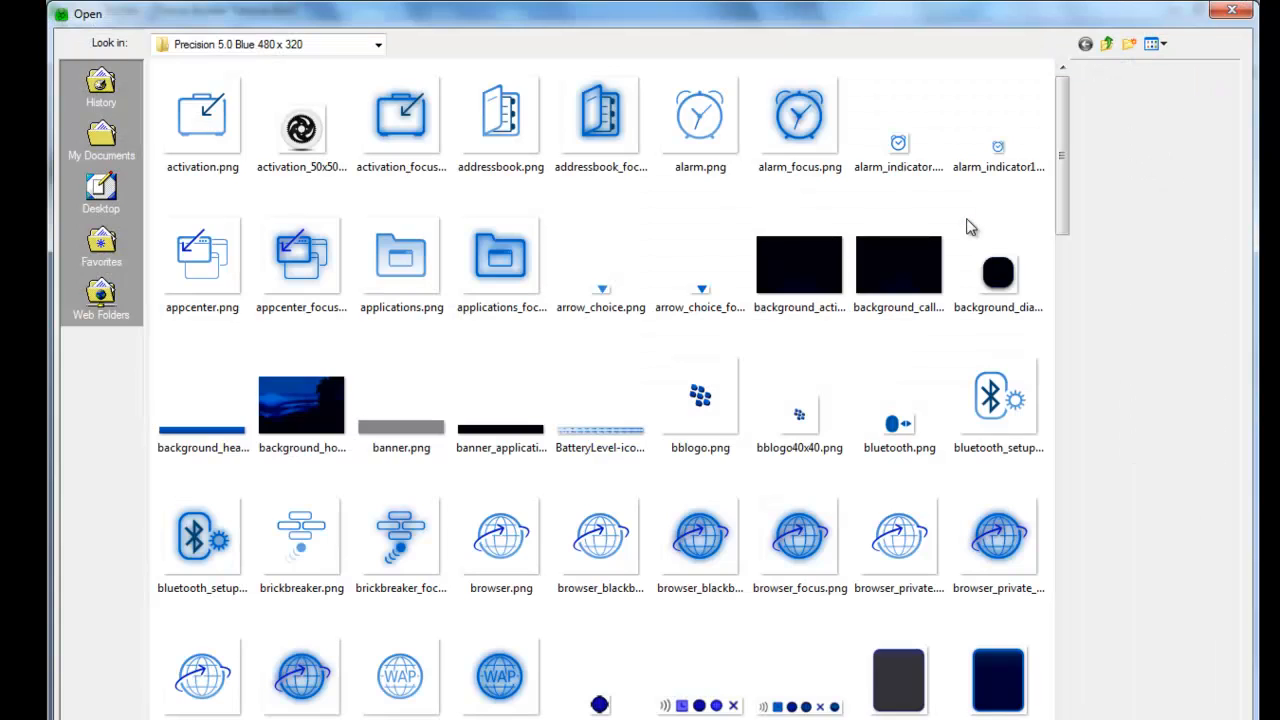
{"action": "double_click", "coordinate": [800, 705]}
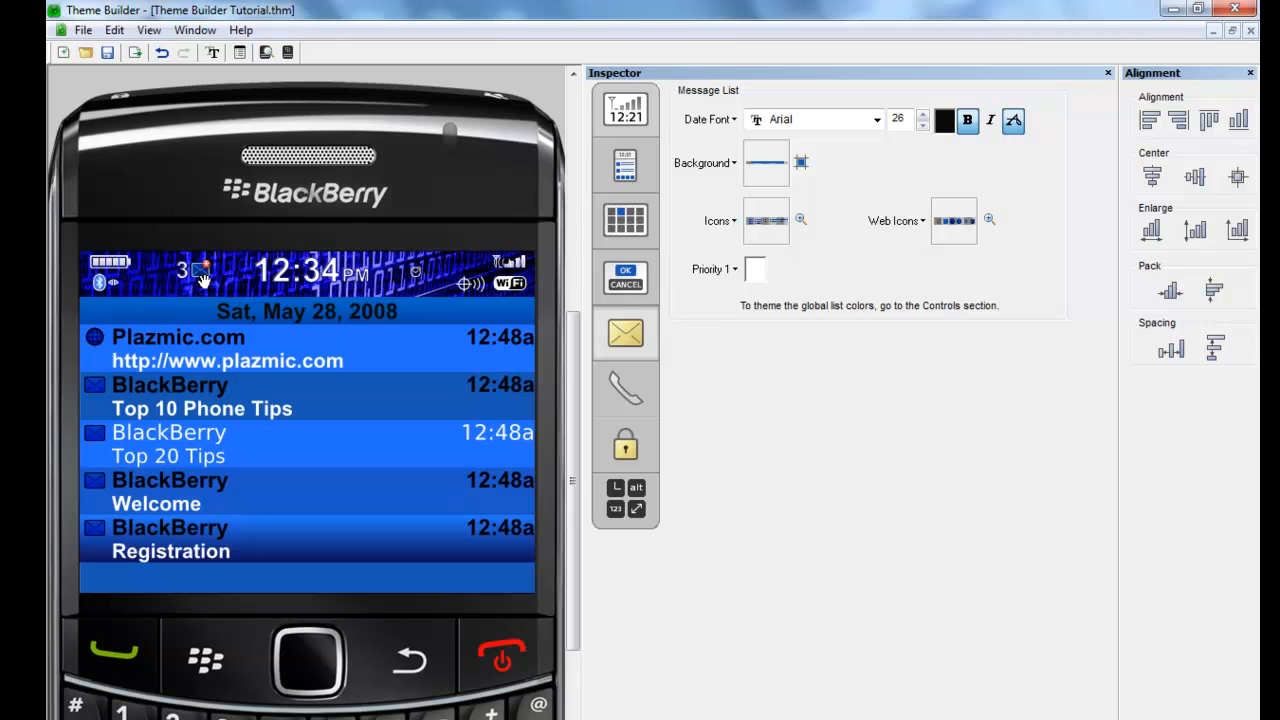
Replace the message list's icons with the light icon strip from the Precision 5.0 Light Blue 480 x 320 folder.
{"action": "left_click", "coordinate": [766, 226]}
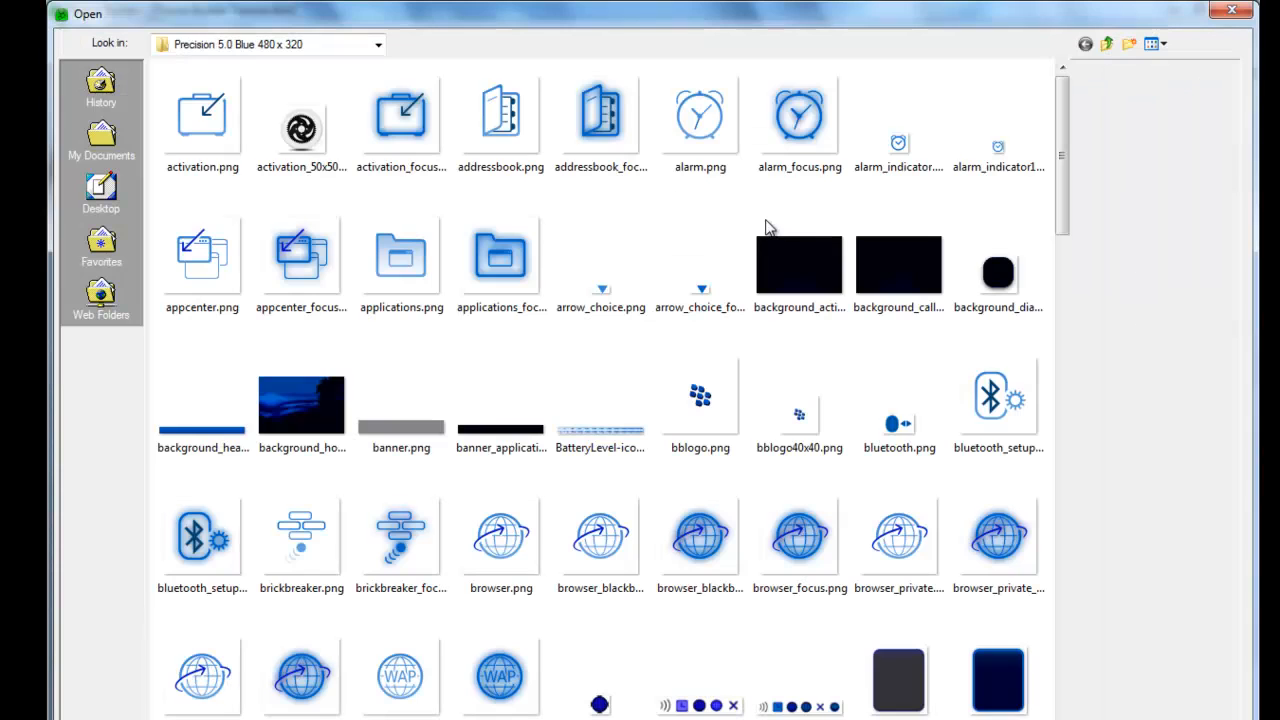
{"action": "left_click", "coordinate": [378, 44]}
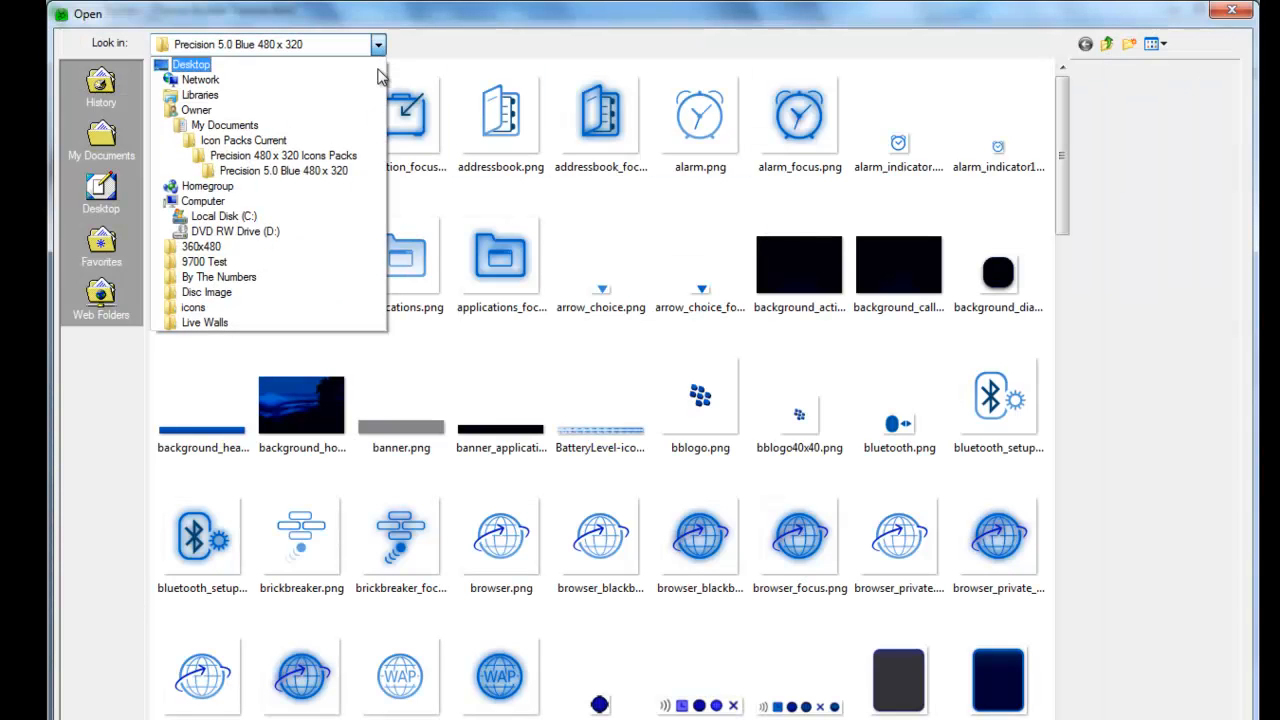
{"action": "left_click", "coordinate": [282, 156]}
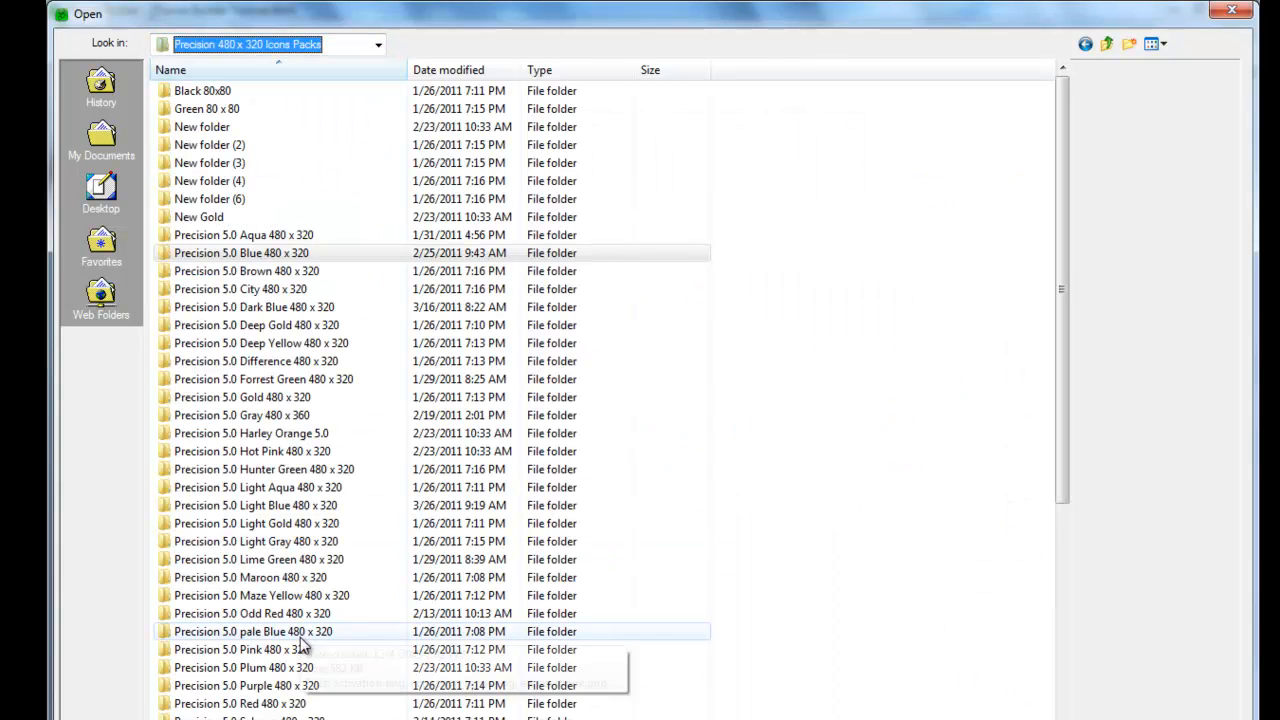
{"action": "double_click", "coordinate": [278, 508]}
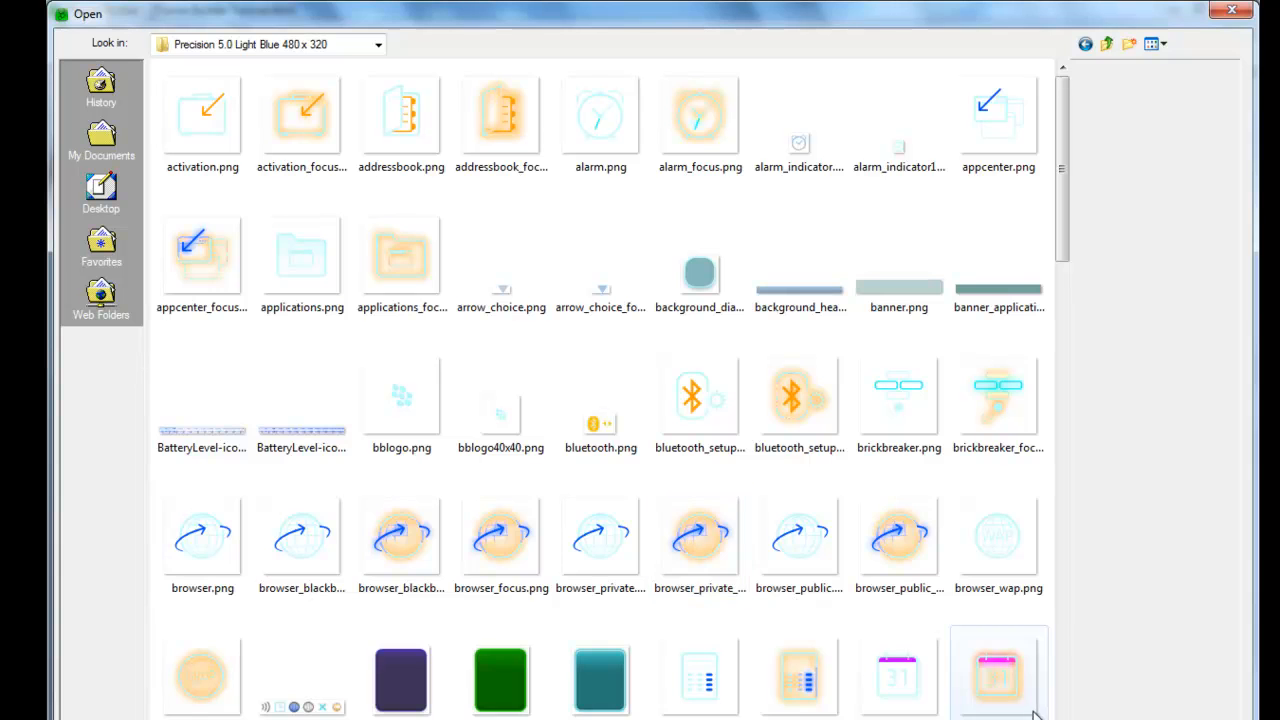
{"action": "left_click", "coordinate": [1064, 502]}
{"action": "left_click_drag", "start_coordinate": [1064, 408], "coordinate": [1071, 543]}
{"action": "double_click", "coordinate": [295, 420]}
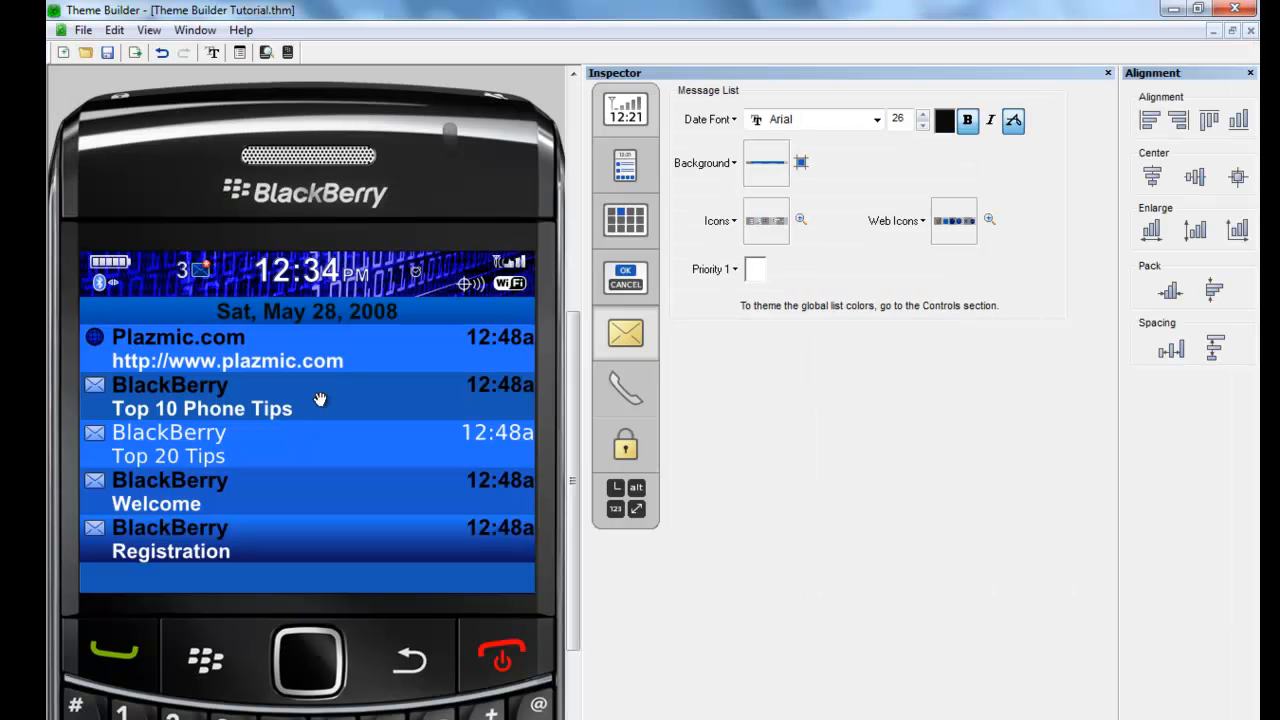
Replace the message list's web icons with the Browser-icons26 image from the Precision 5.0 Light Blue 480 x 320 folder.
{"action": "left_click", "coordinate": [945, 229]}
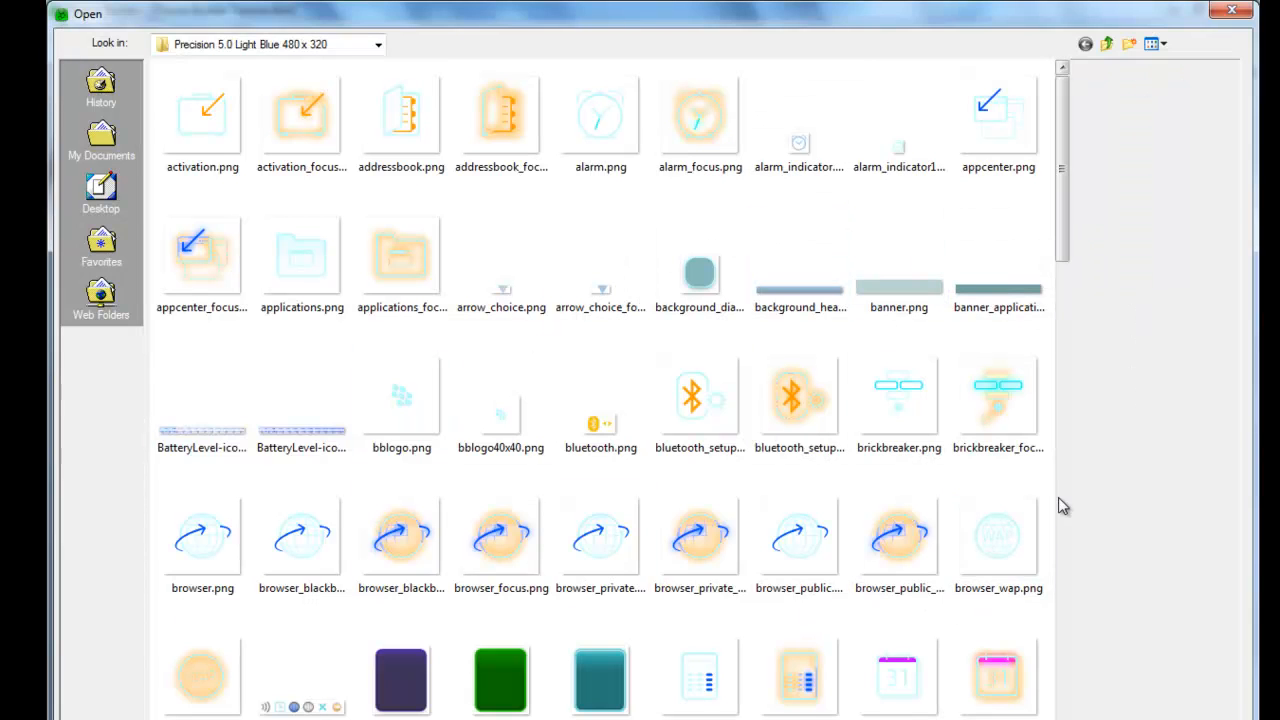
{"action": "scroll", "coordinate": [1062, 506], "scroll_direction": "down", "scroll_amount": 6}
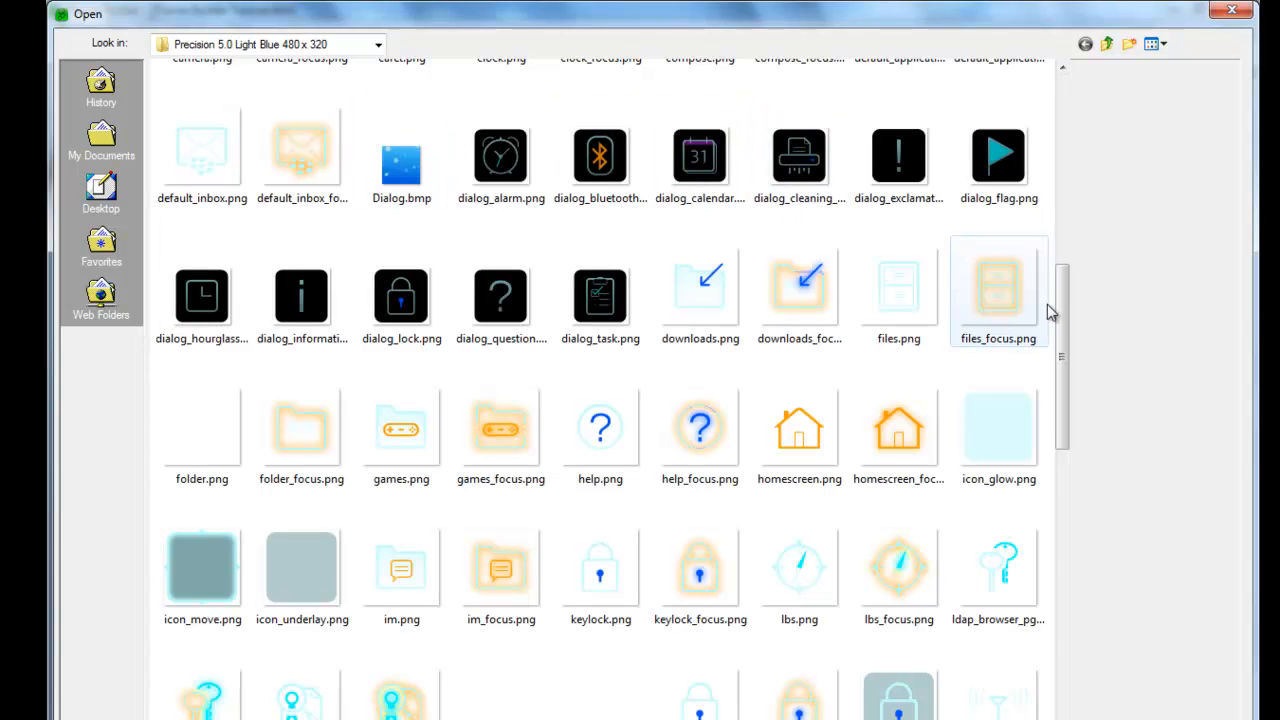
{"action": "left_click_drag", "start_coordinate": [1063, 314], "coordinate": [1063, 251]}
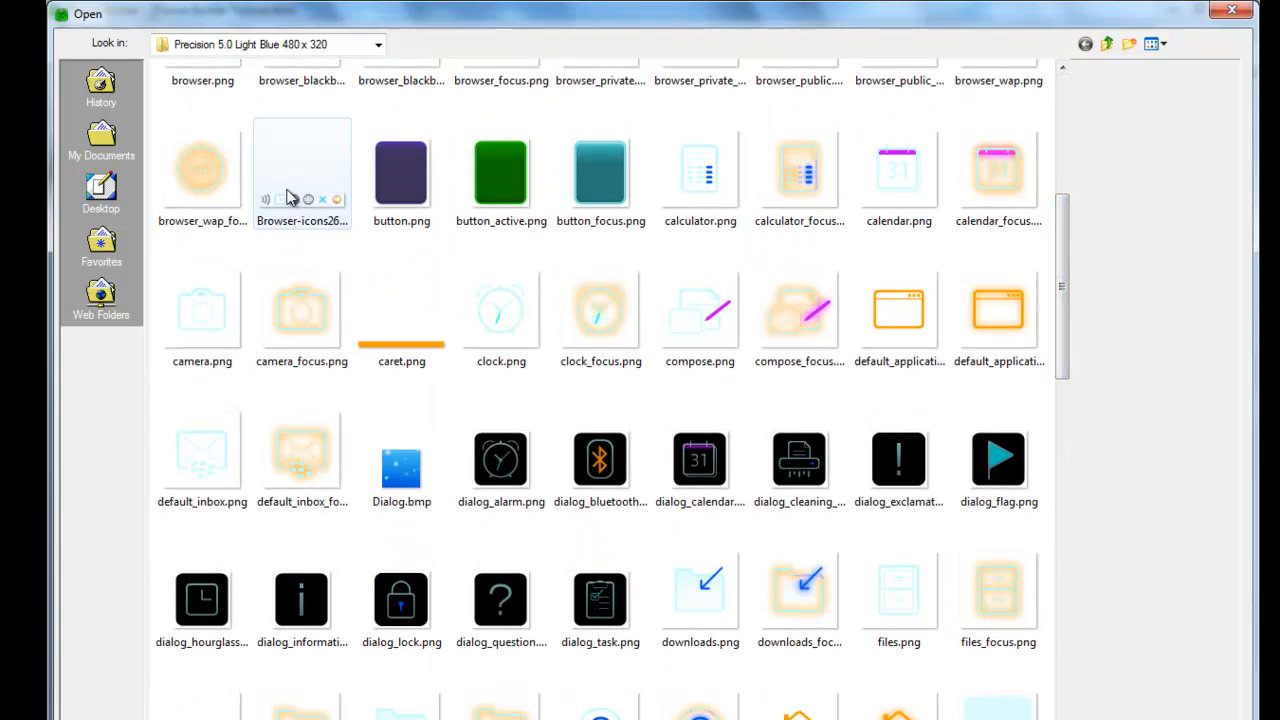
{"action": "double_click", "coordinate": [287, 197]}
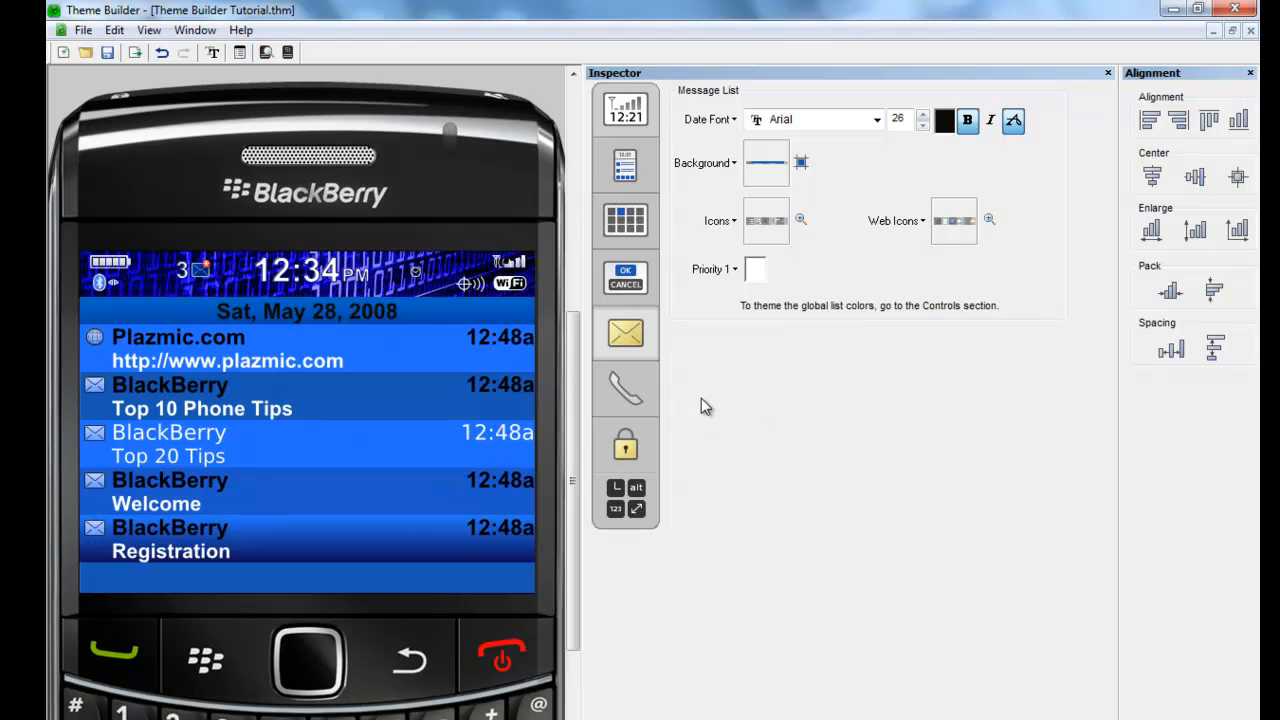
Return to the controls theming section and show the dialog with its buttons and the menu in the preview.
{"action": "left_click", "coordinate": [626, 386]}
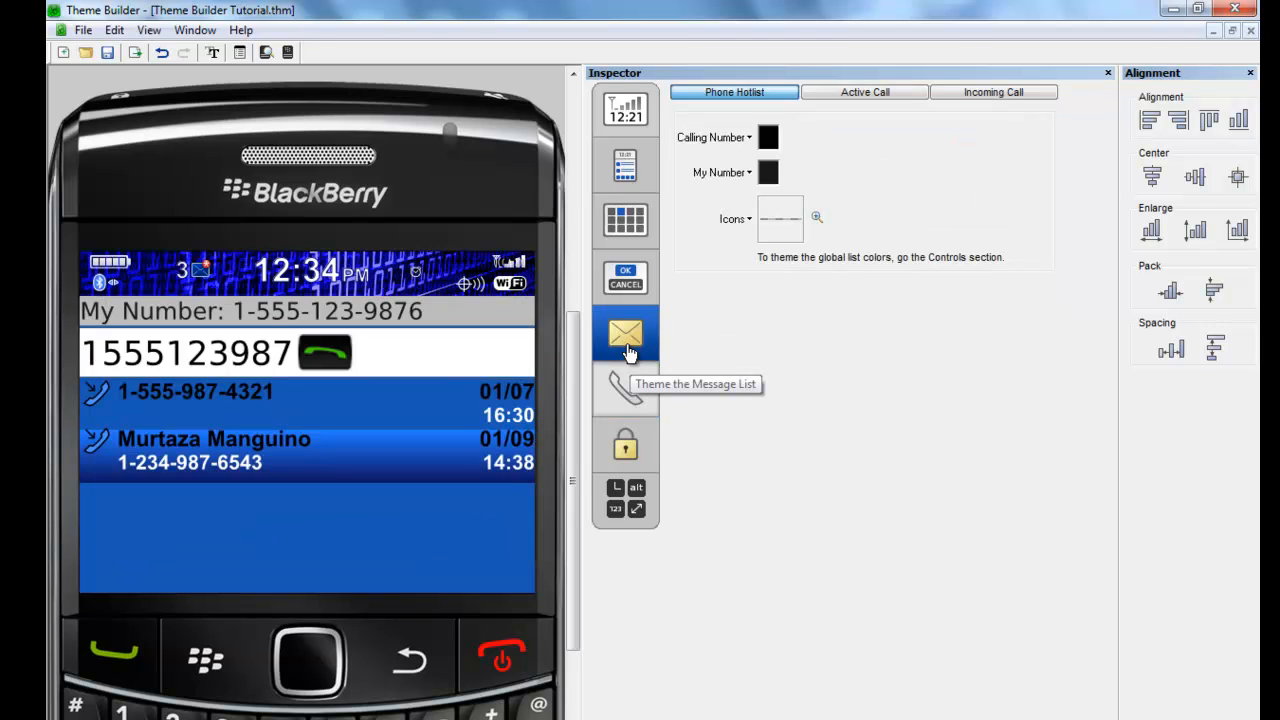
{"action": "left_click", "coordinate": [623, 334]}
{"action": "left_click", "coordinate": [625, 285]}
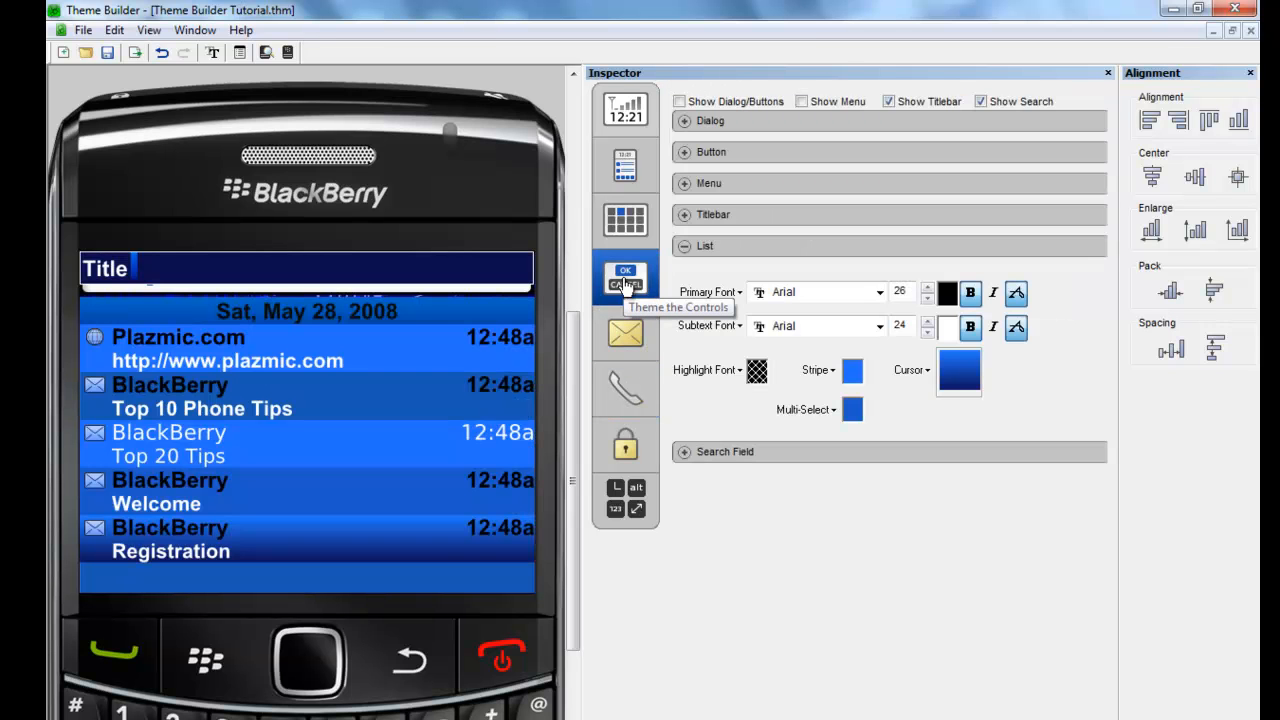
{"action": "left_click", "coordinate": [627, 335]}
{"action": "left_click", "coordinate": [625, 277]}
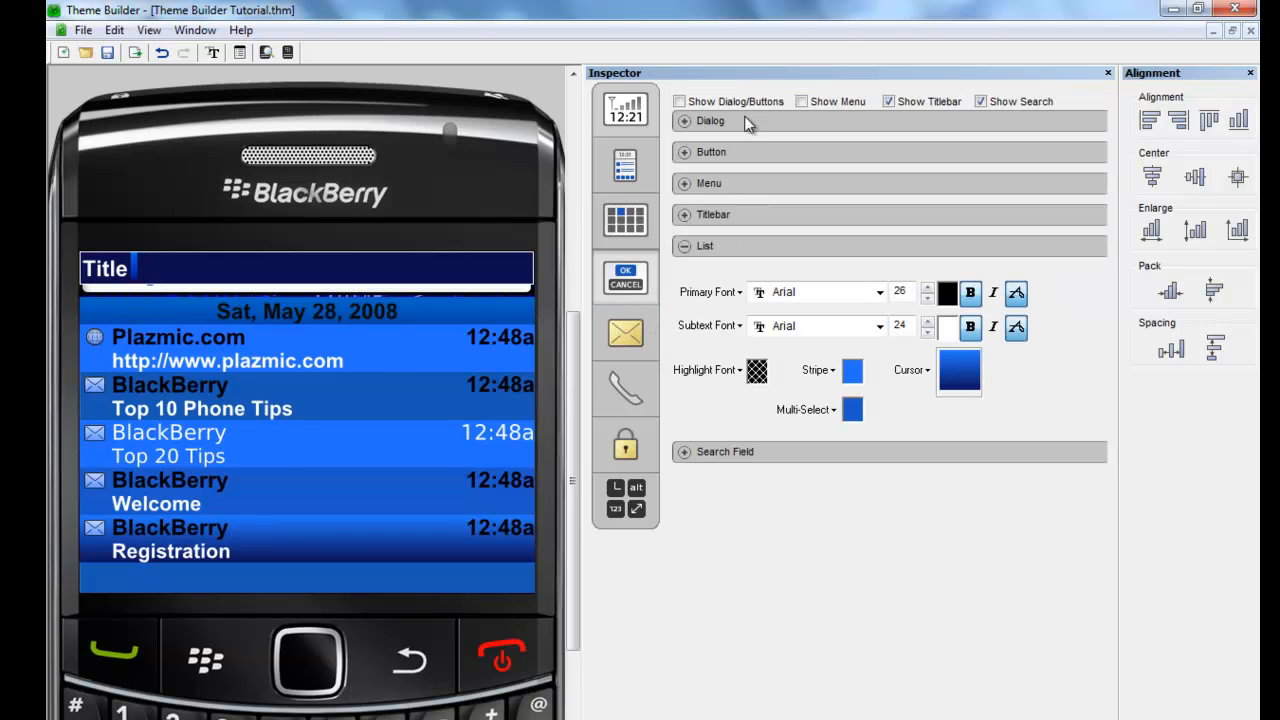
{"action": "left_click", "coordinate": [679, 101]}
{"action": "left_click", "coordinate": [801, 101]}
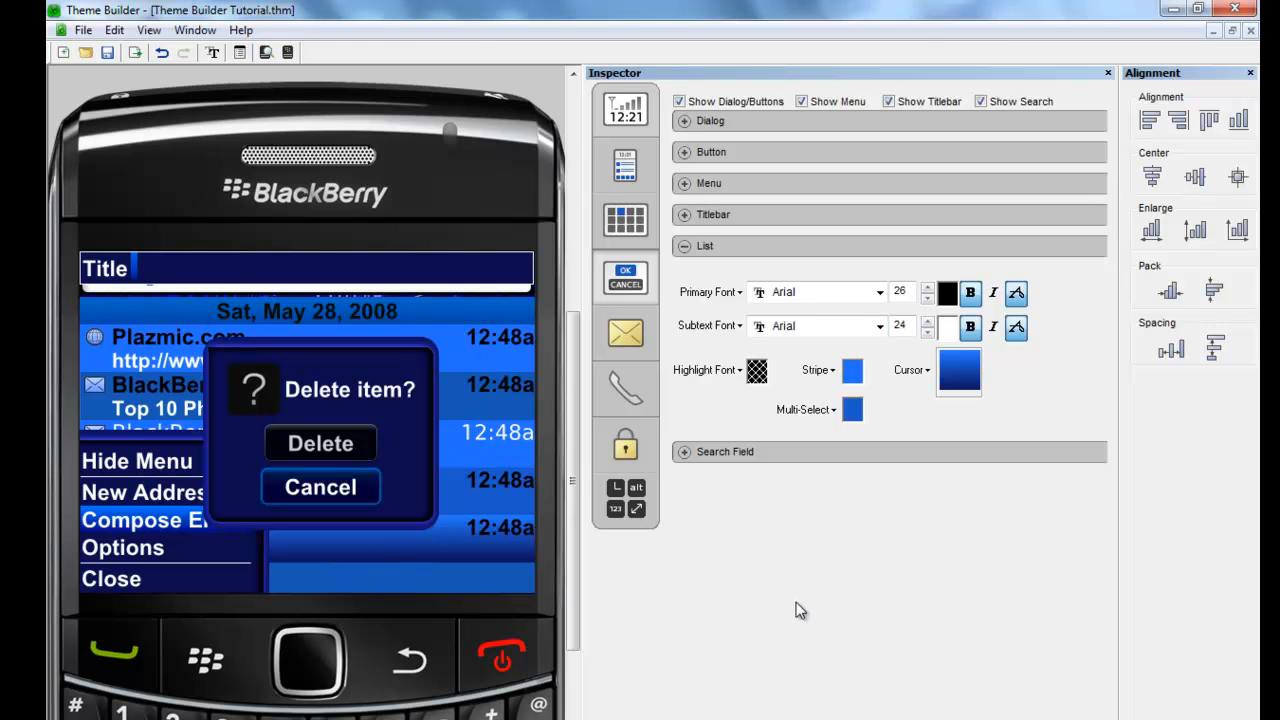
Replace the search field's background with search.png from the Precision 5.0 Blue 480 x 320 folder.
{"action": "left_click", "coordinate": [770, 543]}
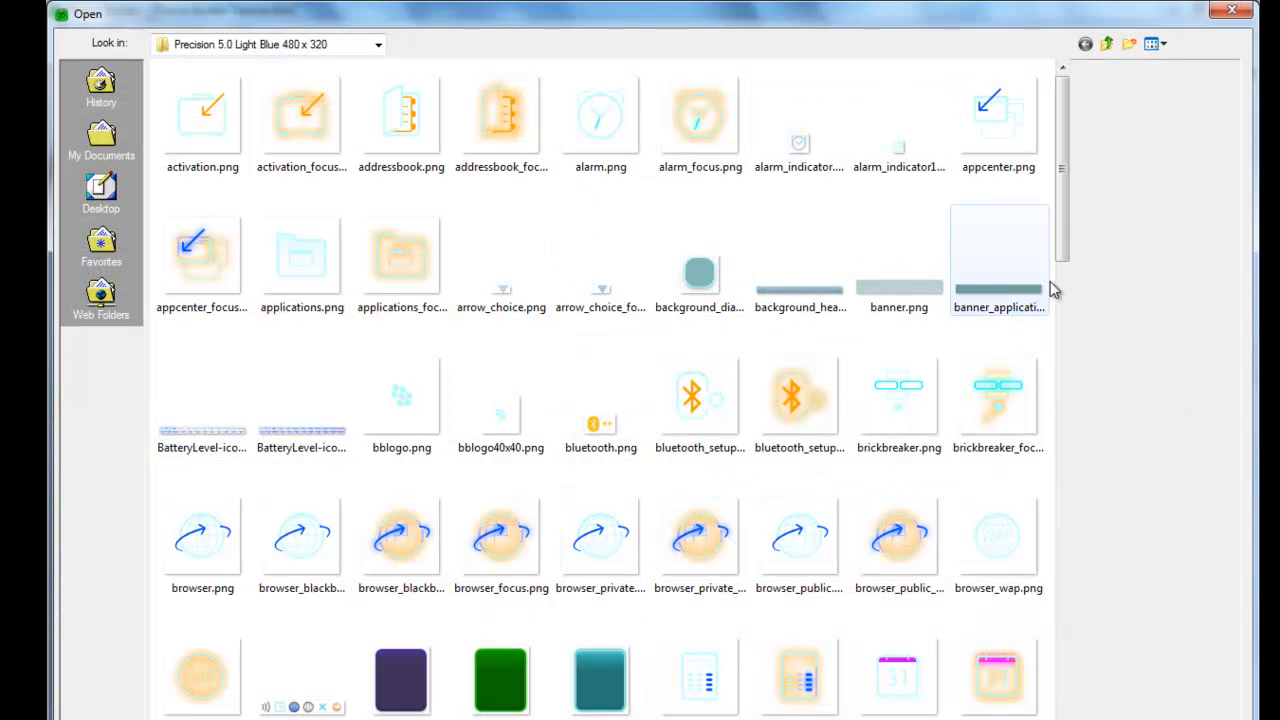
{"action": "left_click_drag", "start_coordinate": [1066, 120], "coordinate": [1080, 57]}
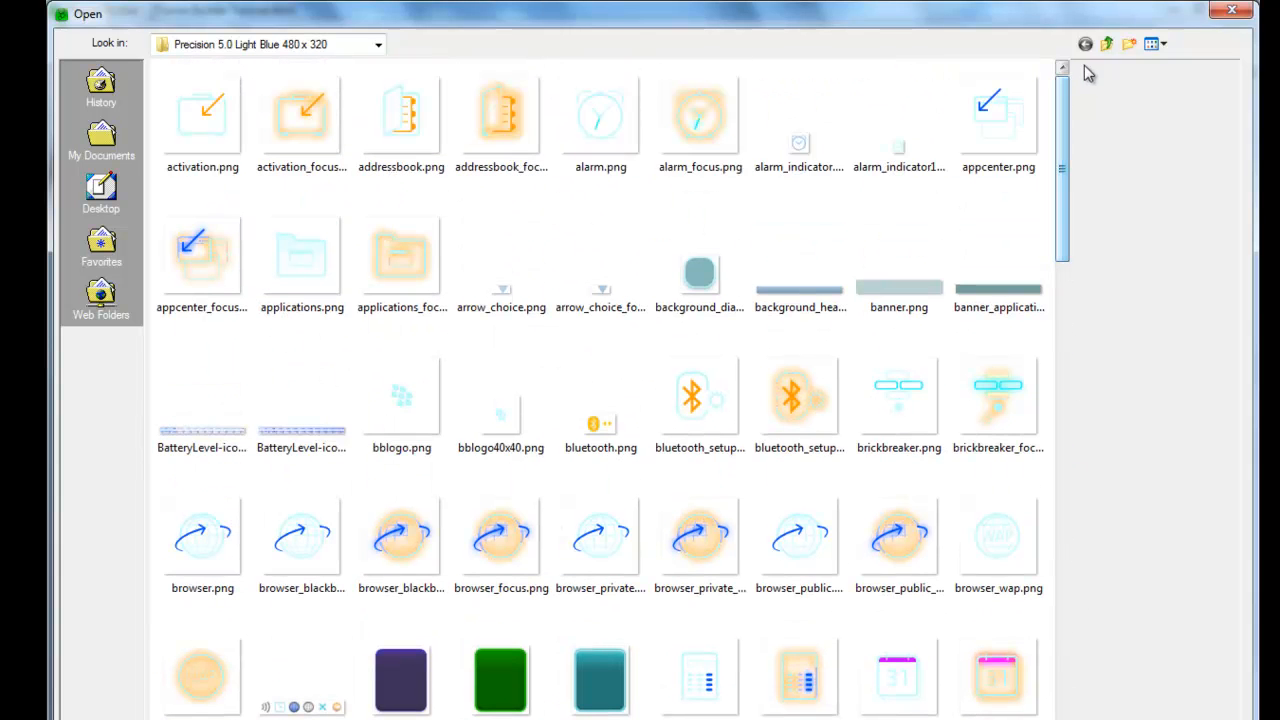
{"action": "left_click", "coordinate": [1107, 46]}
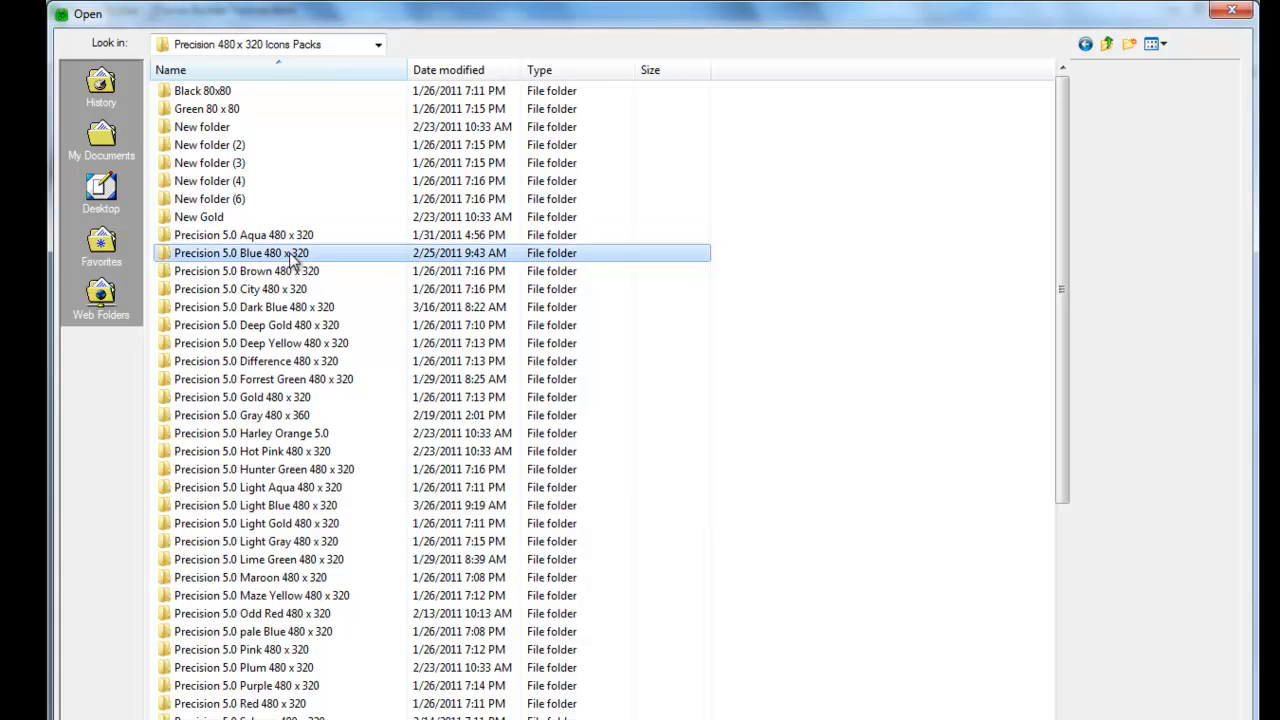
{"action": "double_click", "coordinate": [539, 250]}
{"action": "left_click_drag", "start_coordinate": [1066, 177], "coordinate": [1062, 706]}
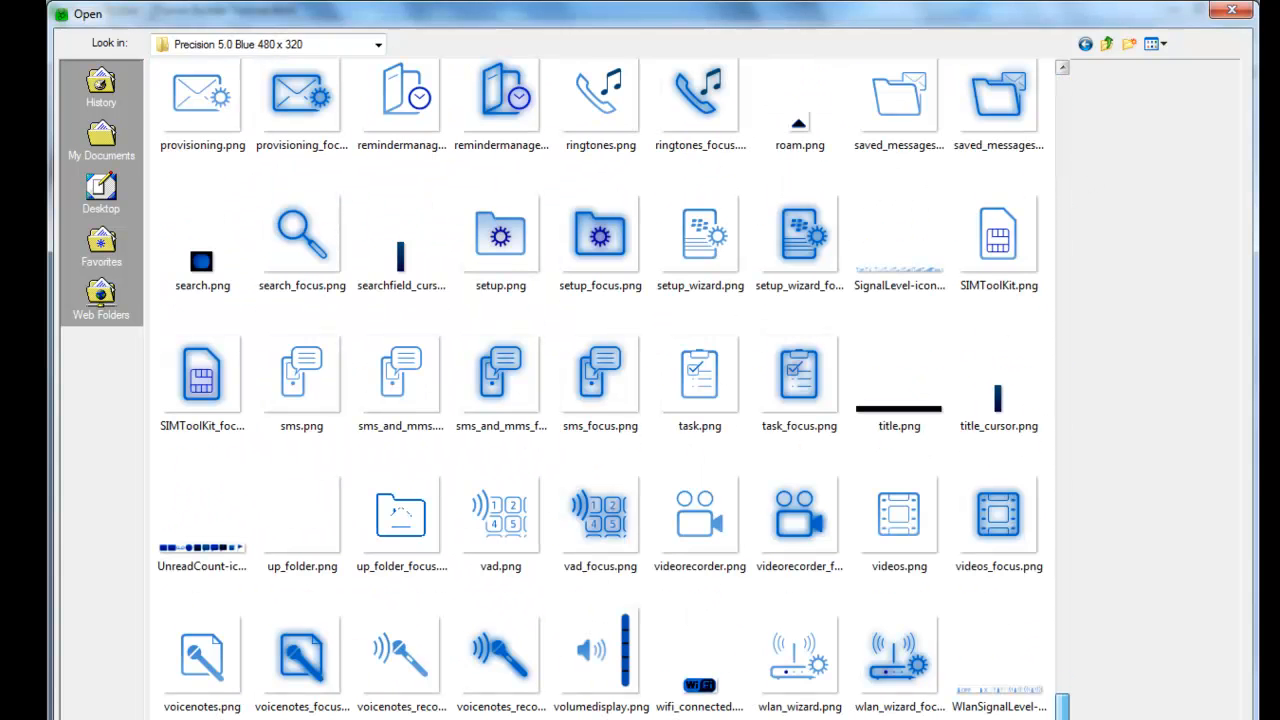
{"action": "left_click", "coordinate": [201, 262]}
{"action": "double_click", "coordinate": [201, 262]}
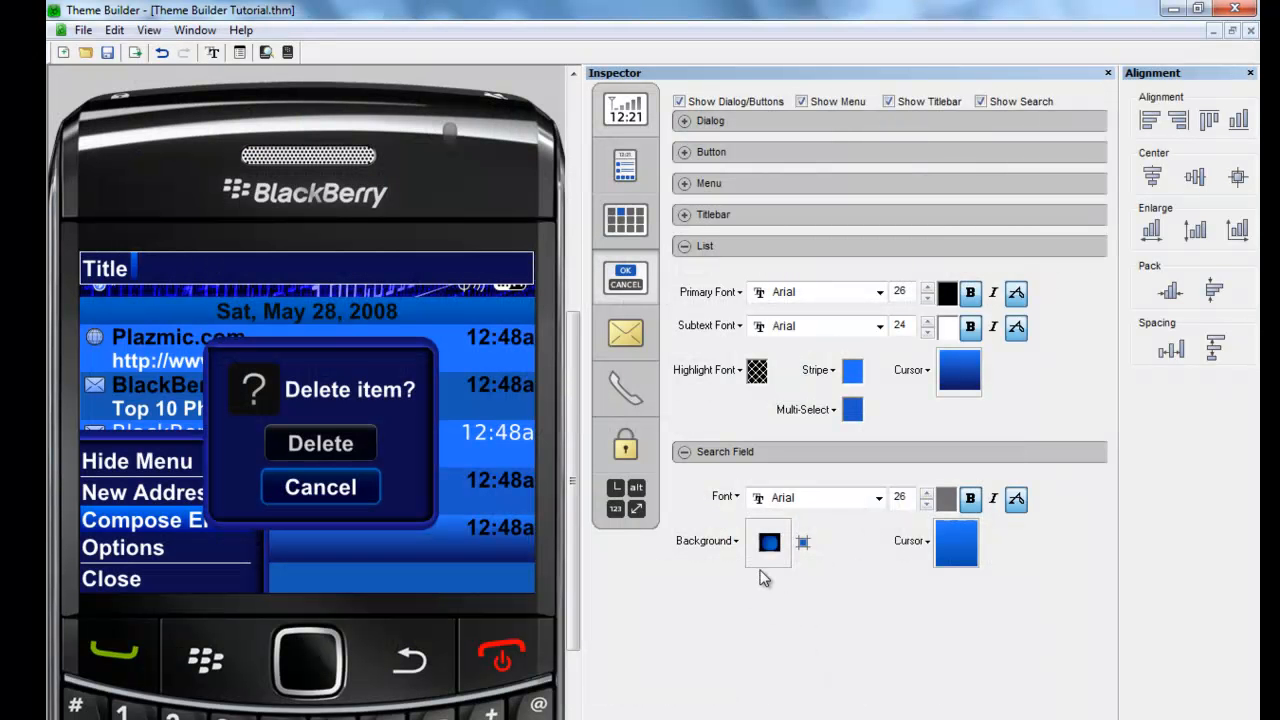
Hide the titlebar in the preview and move the search field background's tile guides inward from opposite corners to its blue center.
{"action": "left_click", "coordinate": [887, 101]}
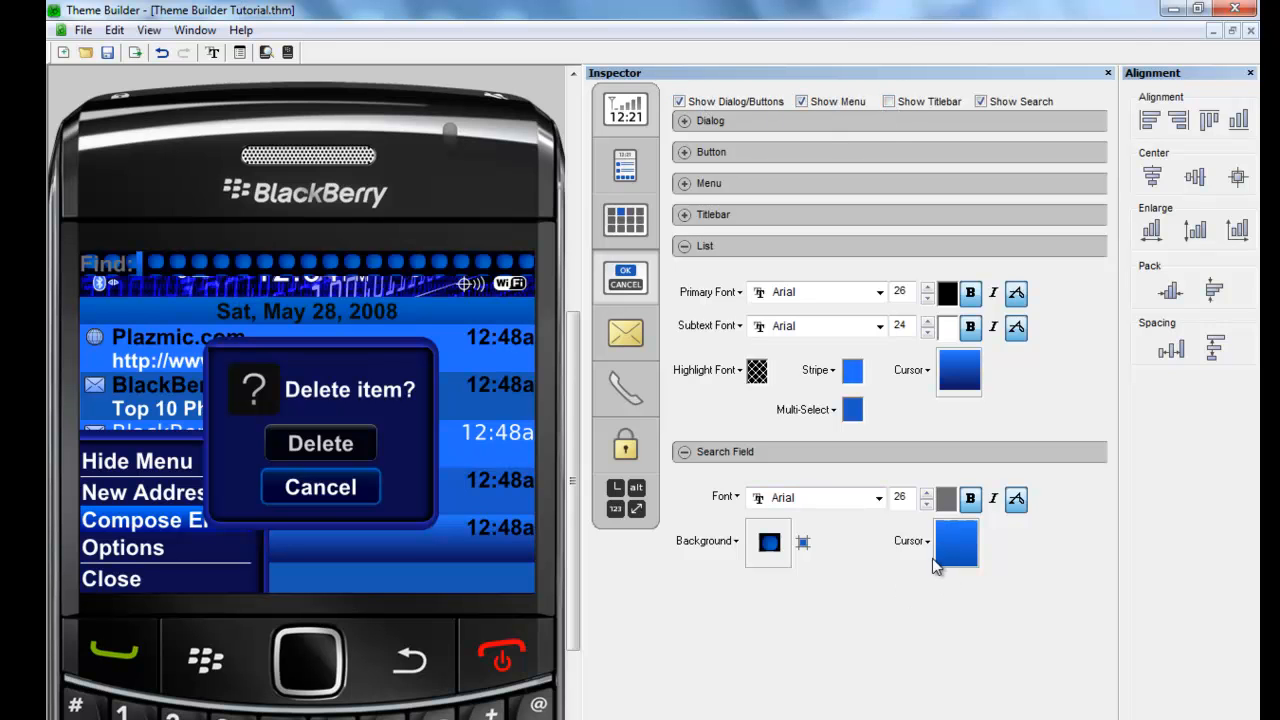
{"action": "left_click", "coordinate": [804, 542]}
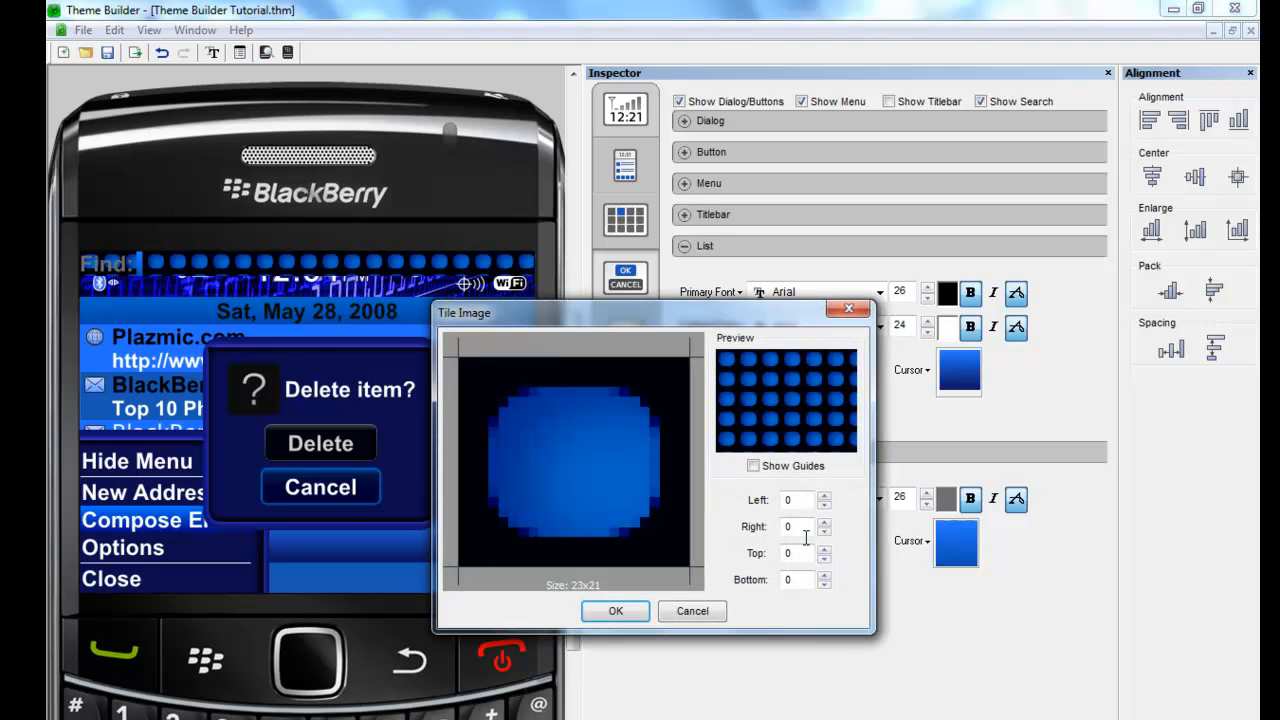
{"action": "left_click_drag", "start_coordinate": [799, 504], "coordinate": [769, 499]}
{"action": "left_click_drag", "start_coordinate": [688, 565], "coordinate": [573, 464]}
{"action": "left_click_drag", "start_coordinate": [458, 356], "coordinate": [632, 525]}
{"action": "left_click", "coordinate": [643, 615]}
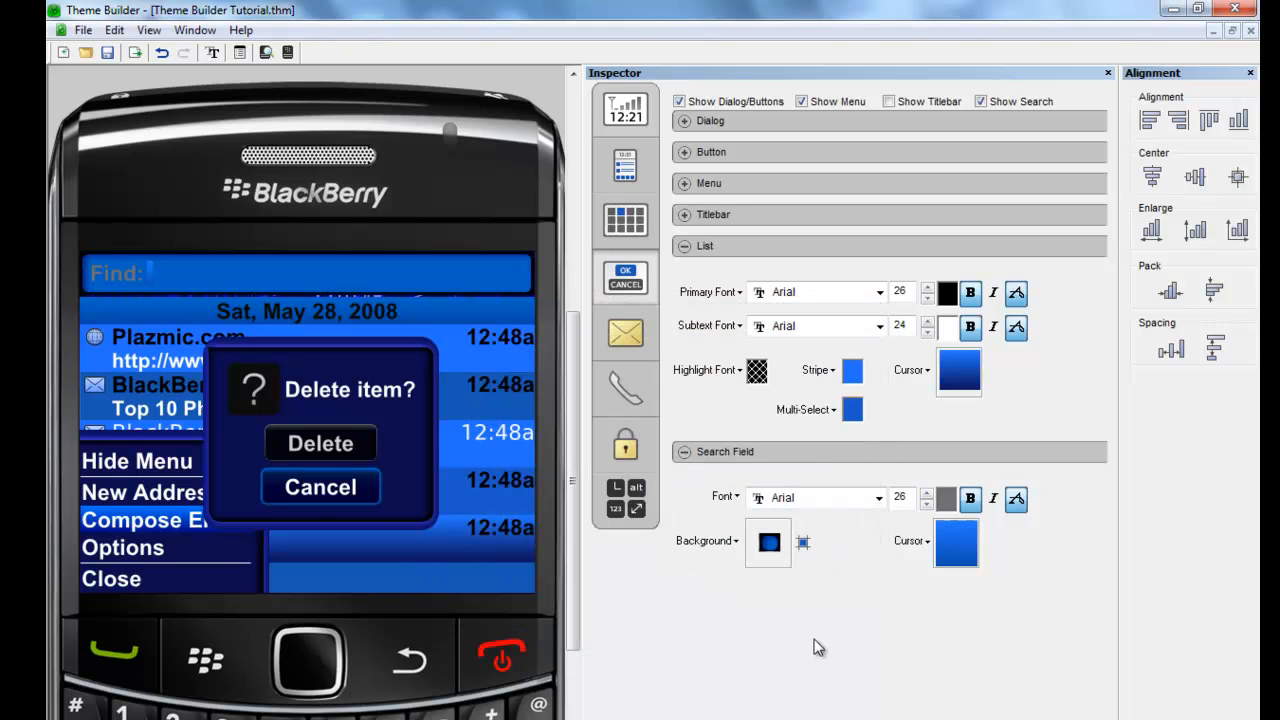
Set the search field's font color to black.
{"action": "left_click", "coordinate": [946, 499]}
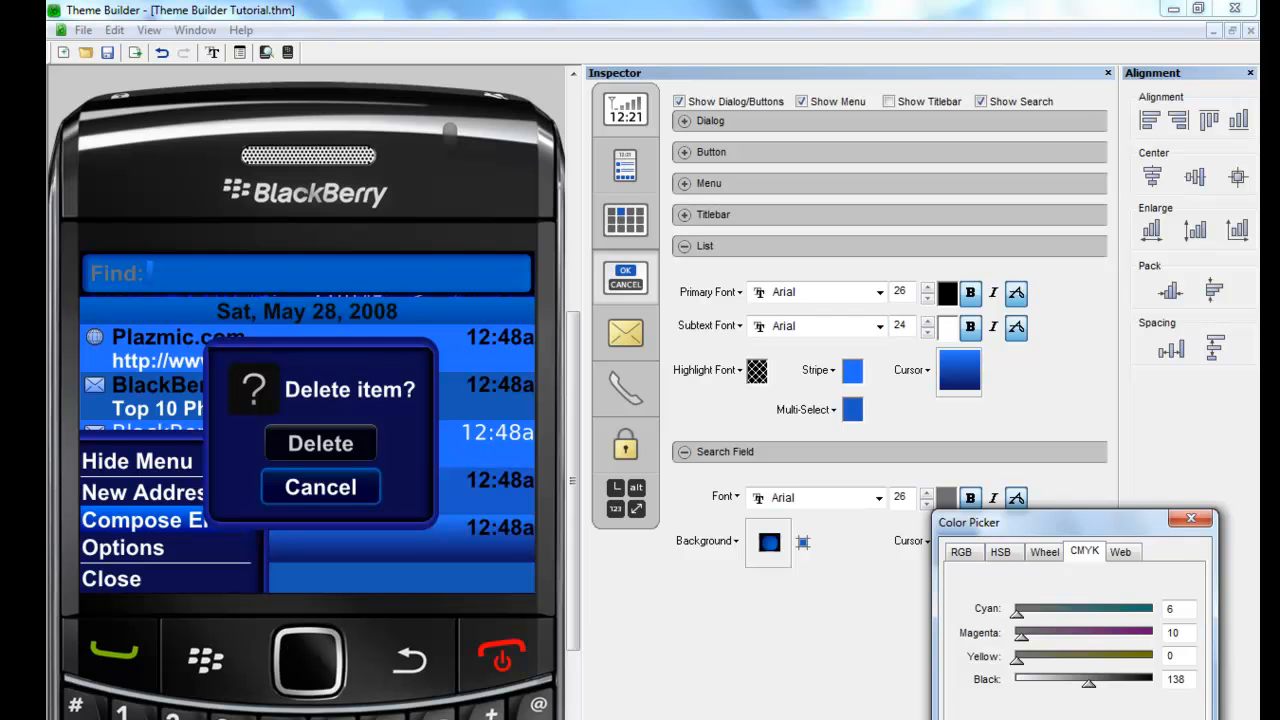
{"action": "left_click", "coordinate": [1000, 718]}
{"action": "key", "text": "Return"}
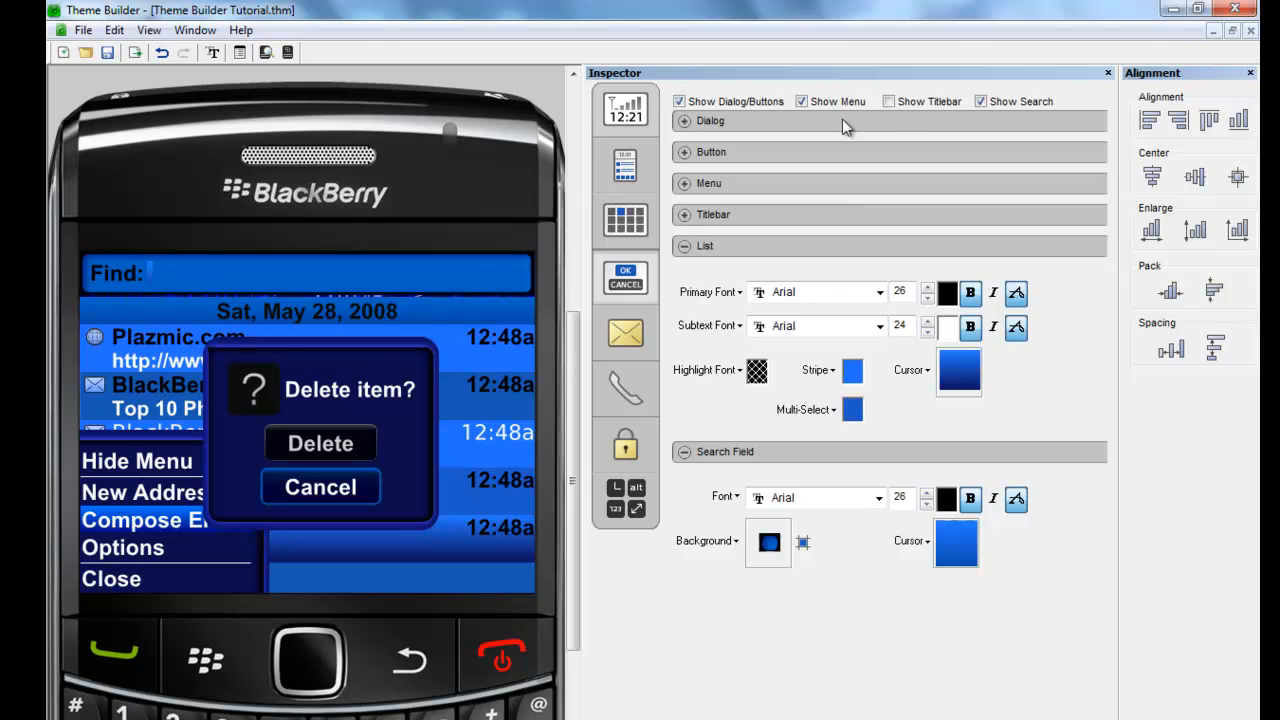
Show the titlebar in the preview again and collapse the Search Field and List settings.
{"action": "left_click", "coordinate": [889, 102]}
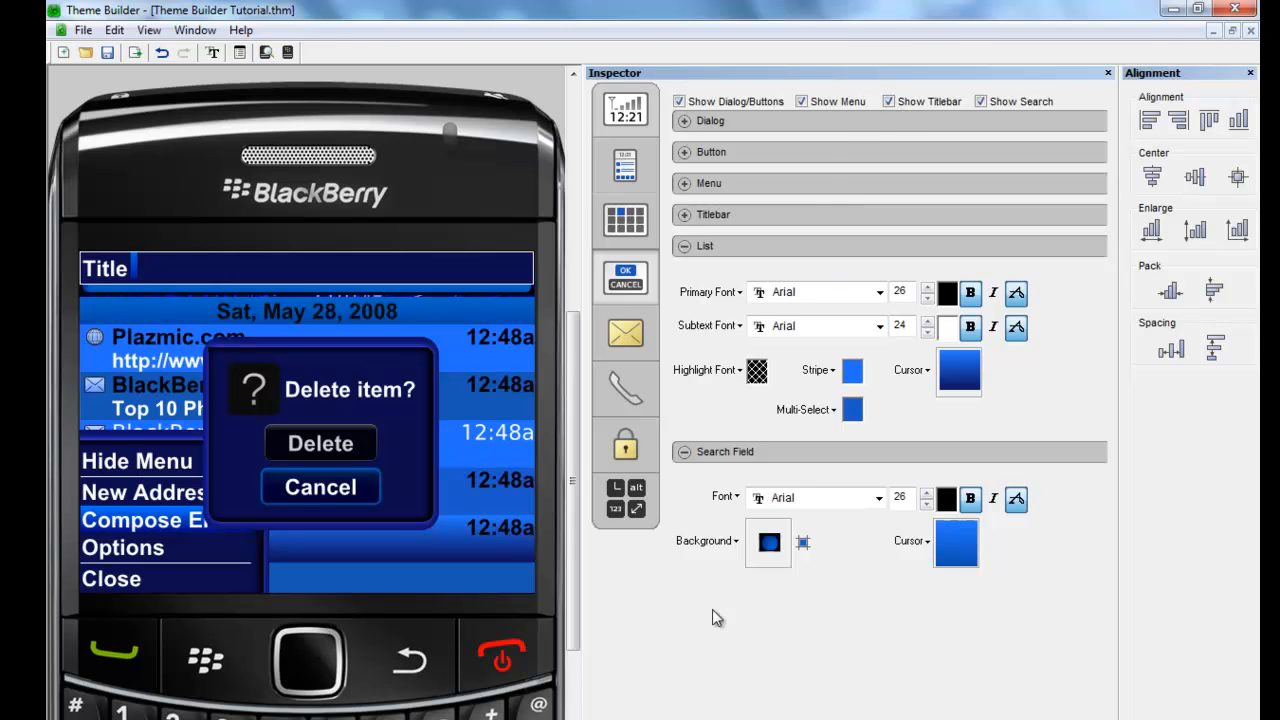
{"action": "left_click", "coordinate": [684, 452]}
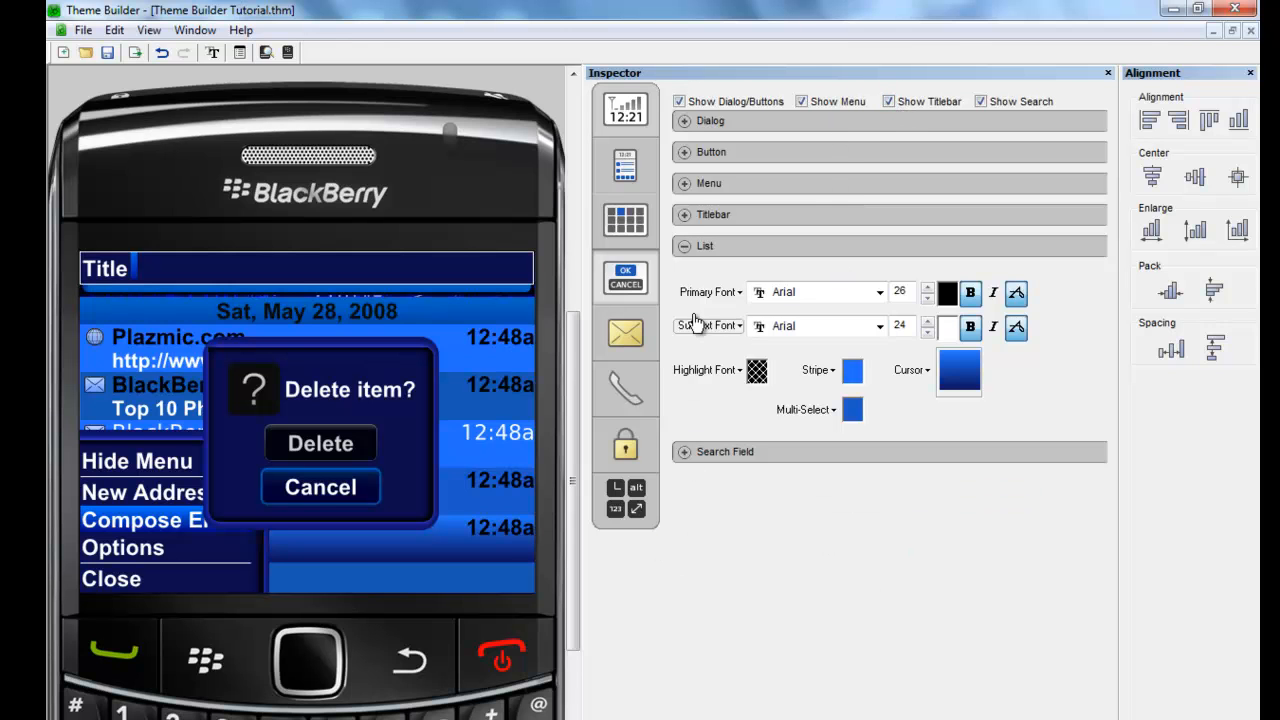
{"action": "left_click", "coordinate": [685, 247]}
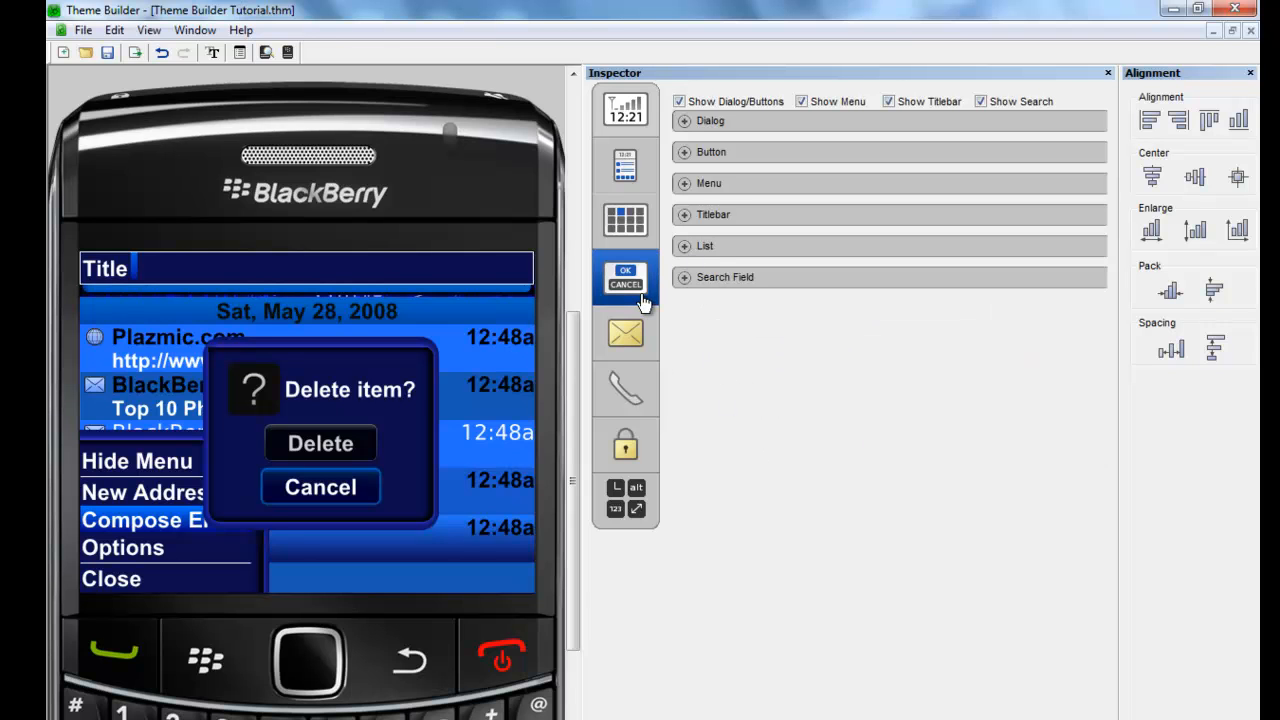